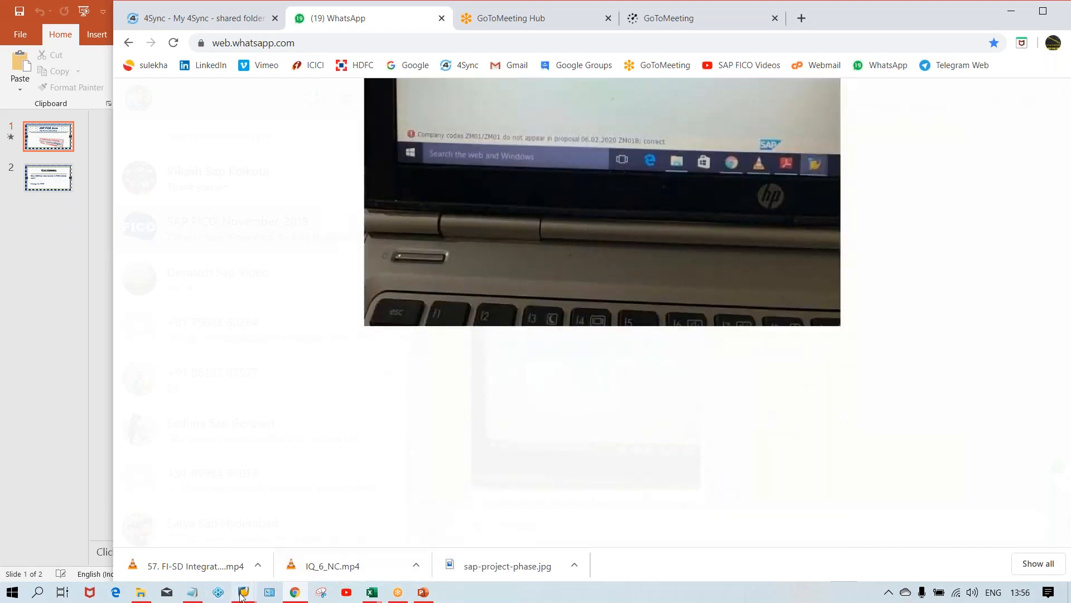
Switch to the SAP Easy Access window and start transaction F110.
mouse_move(244, 593)
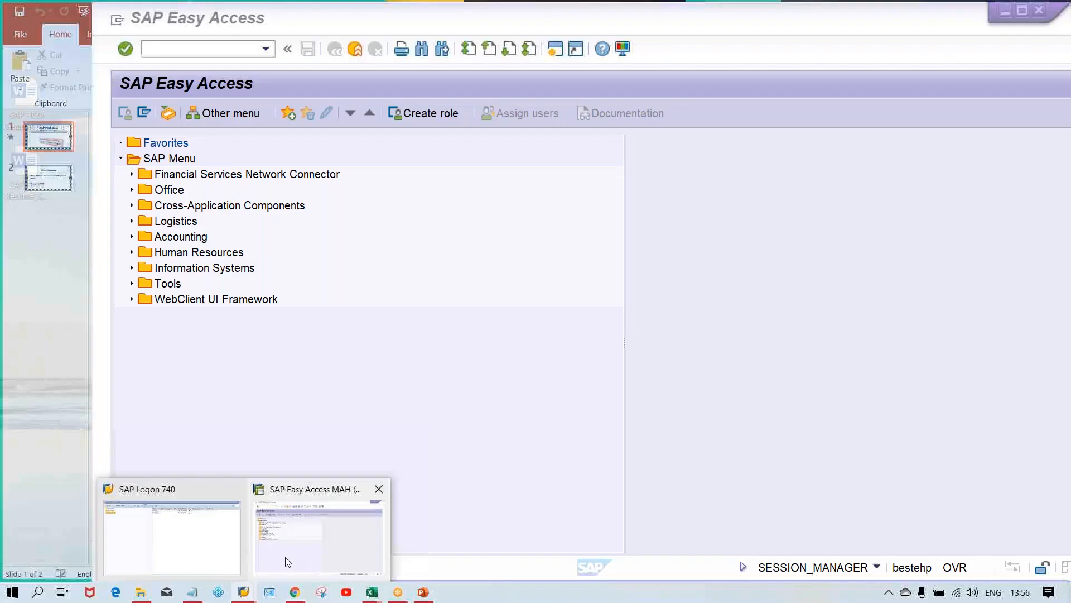
left_click(286, 558)
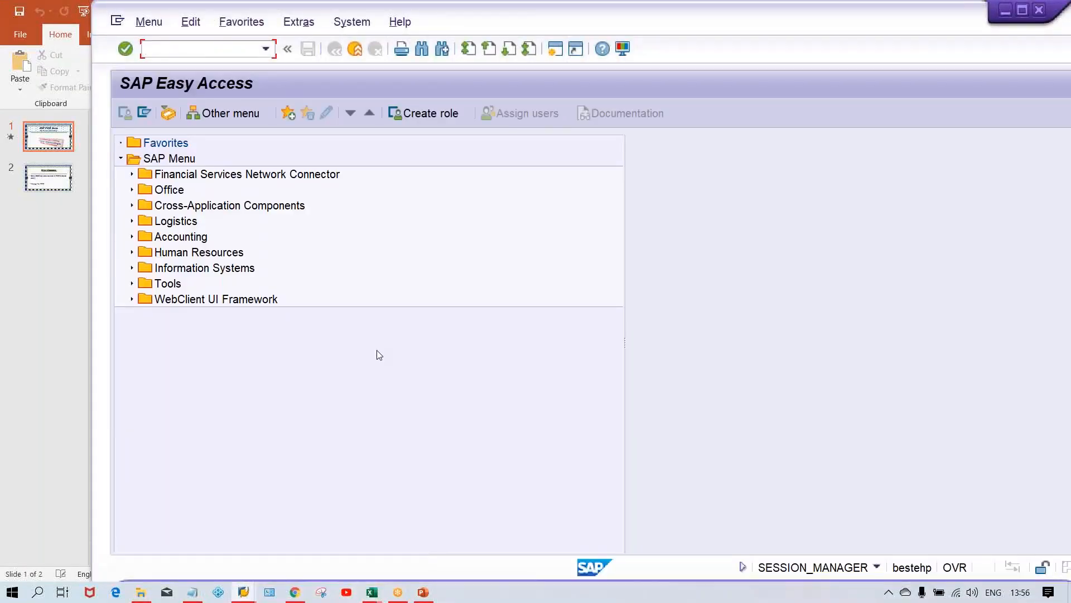
left_click(182, 51)
type("F110")
key("Return")
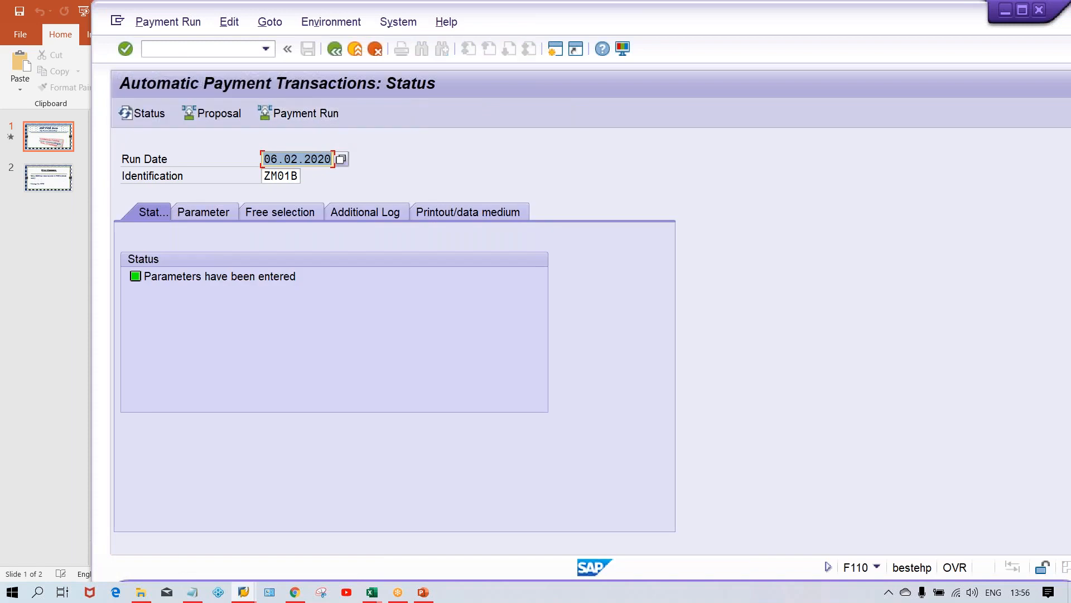
Review the status and parameters of payment run 06.02.2020 with identification ZM01B.
left_click(284, 175)
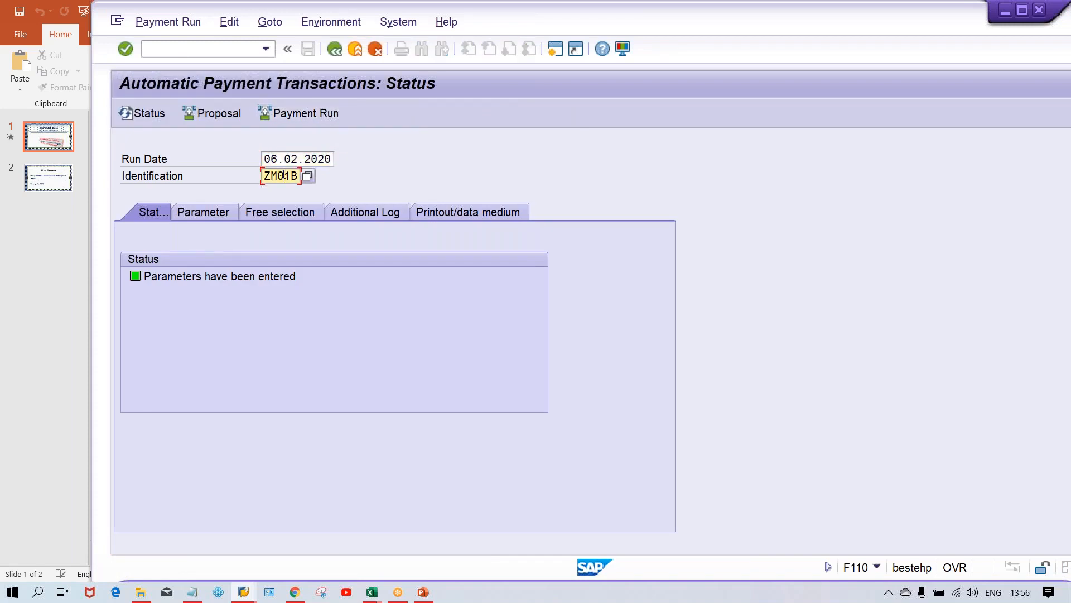
left_click(224, 281)
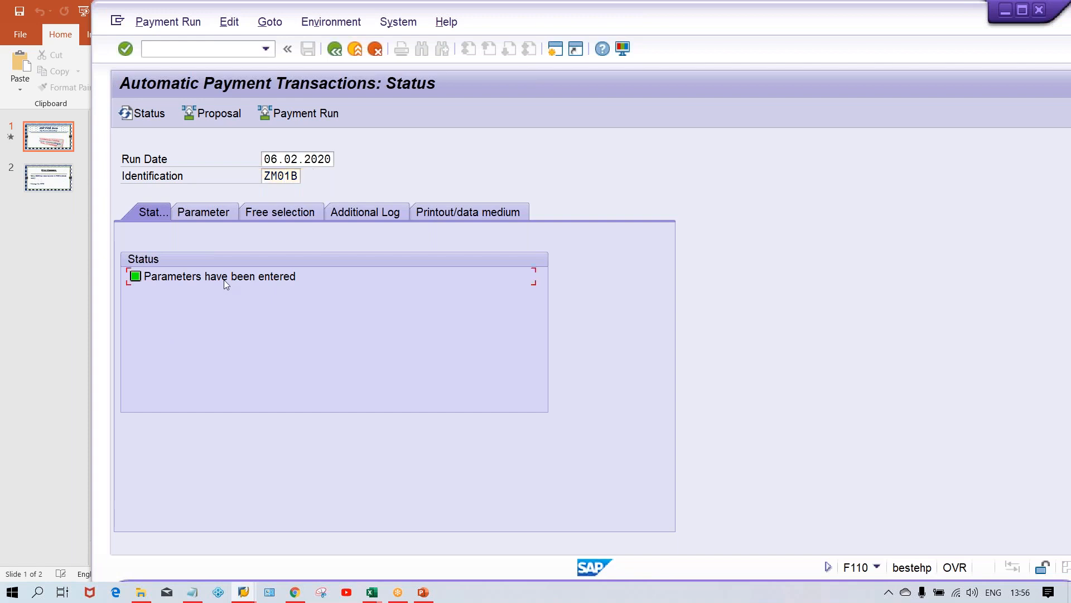
left_click(210, 213)
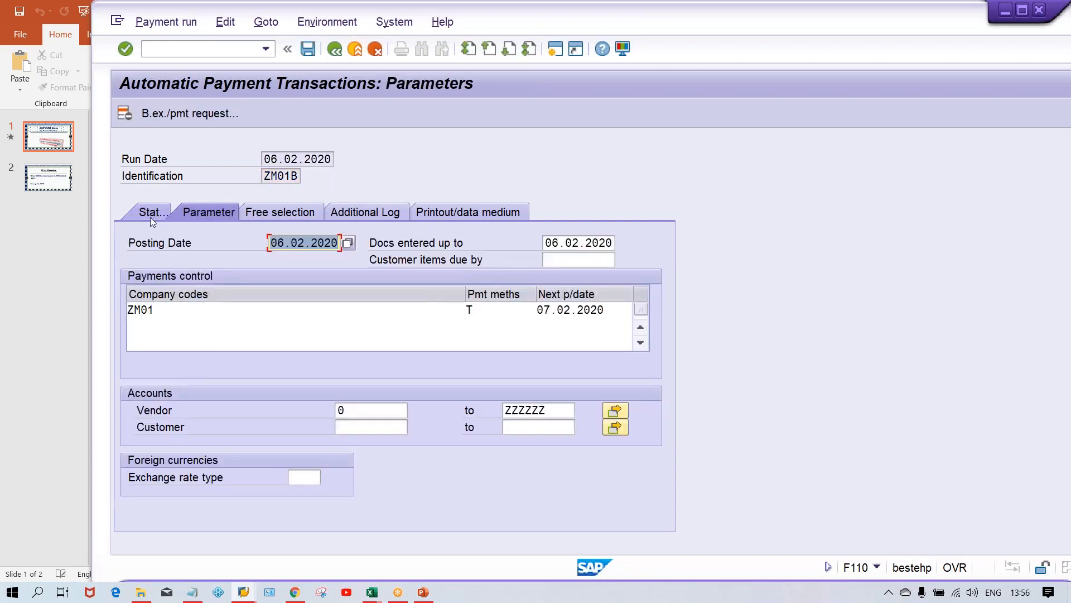
left_click(151, 218)
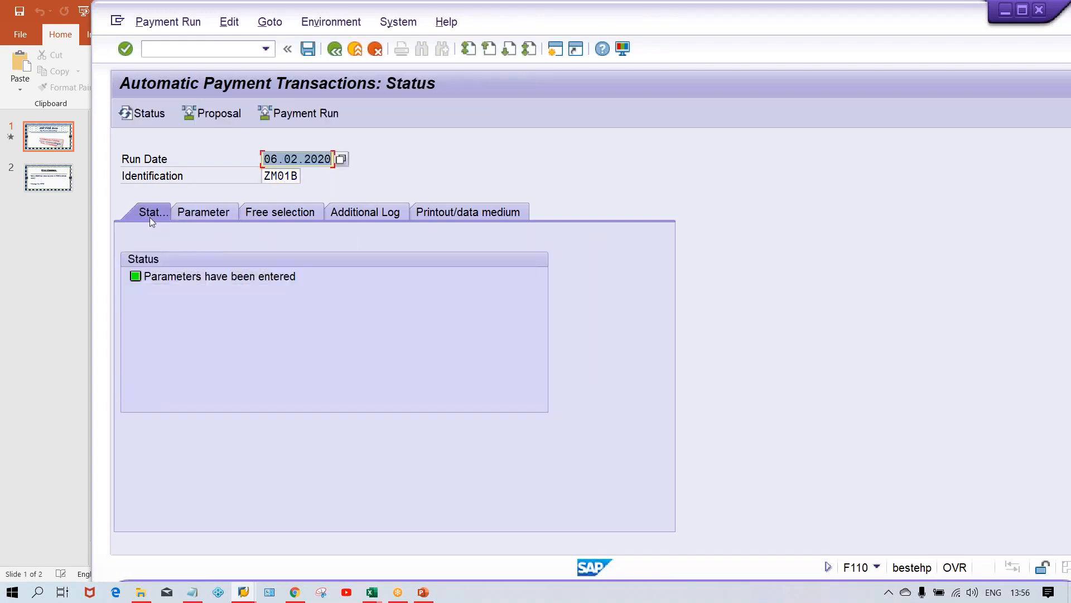
Schedule the payment proposal for the run to start immediately.
left_click(218, 113)
left_click(452, 300)
key("Return")
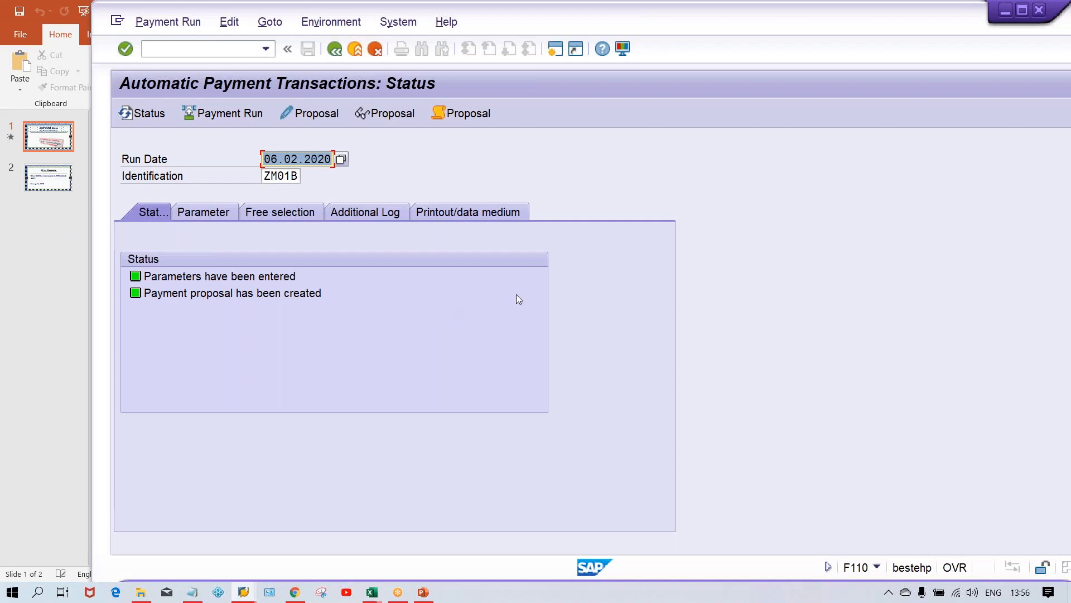
Open the proposal and display the proposal job log.
left_click(398, 119)
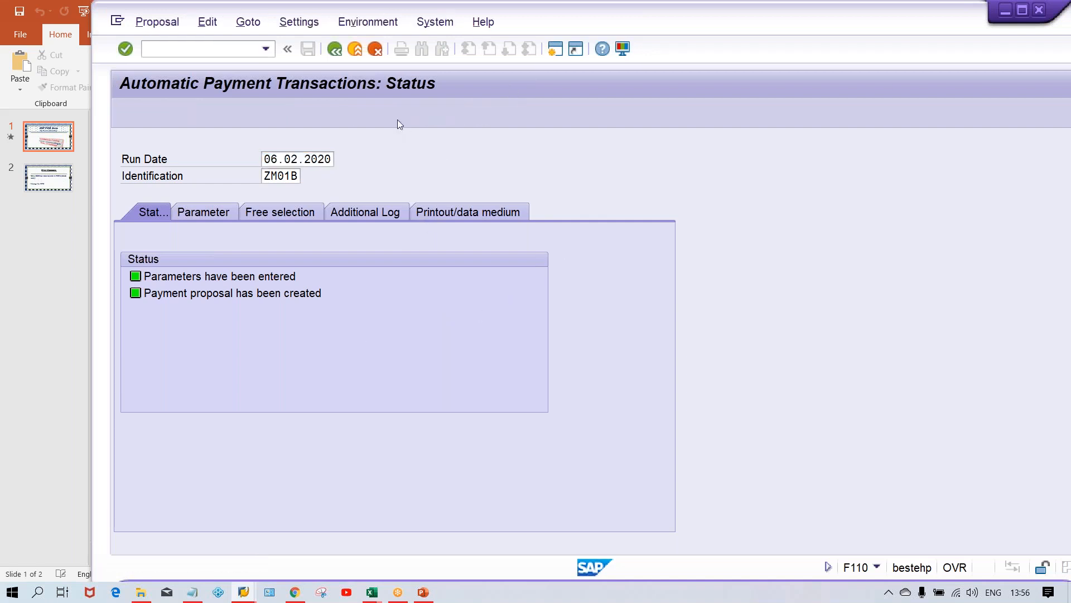
key("Return")
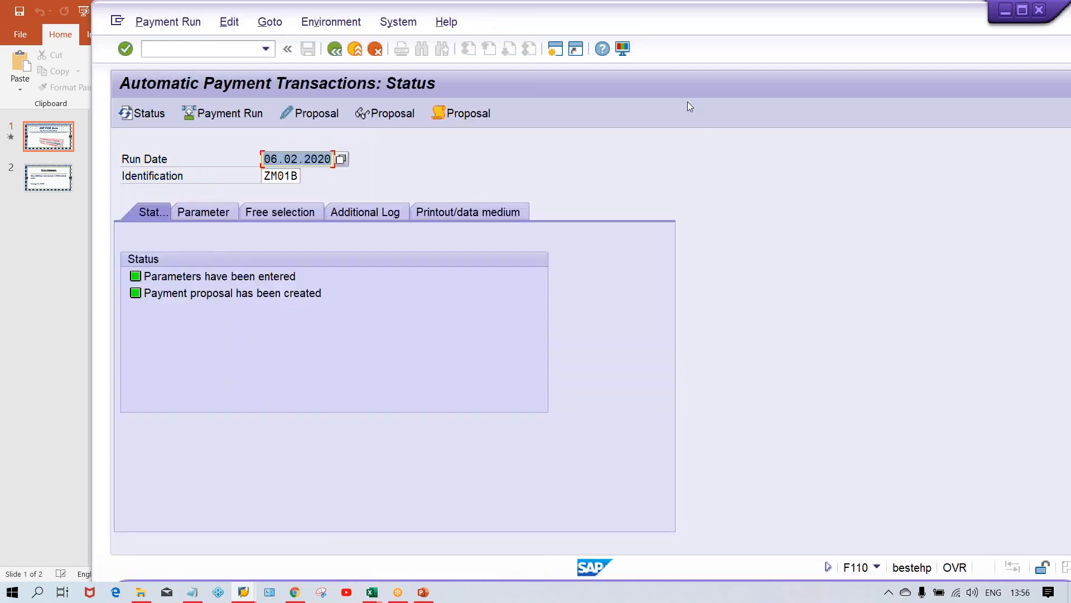
left_click(459, 114)
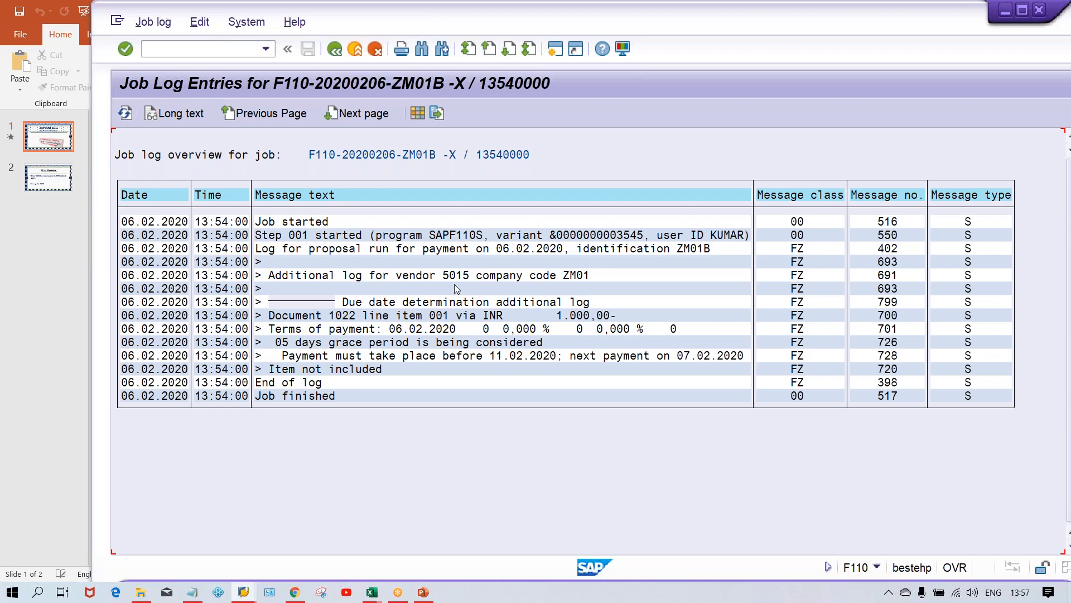
Open a new session and start transaction FBL1N for vendor line items.
left_click(244, 592)
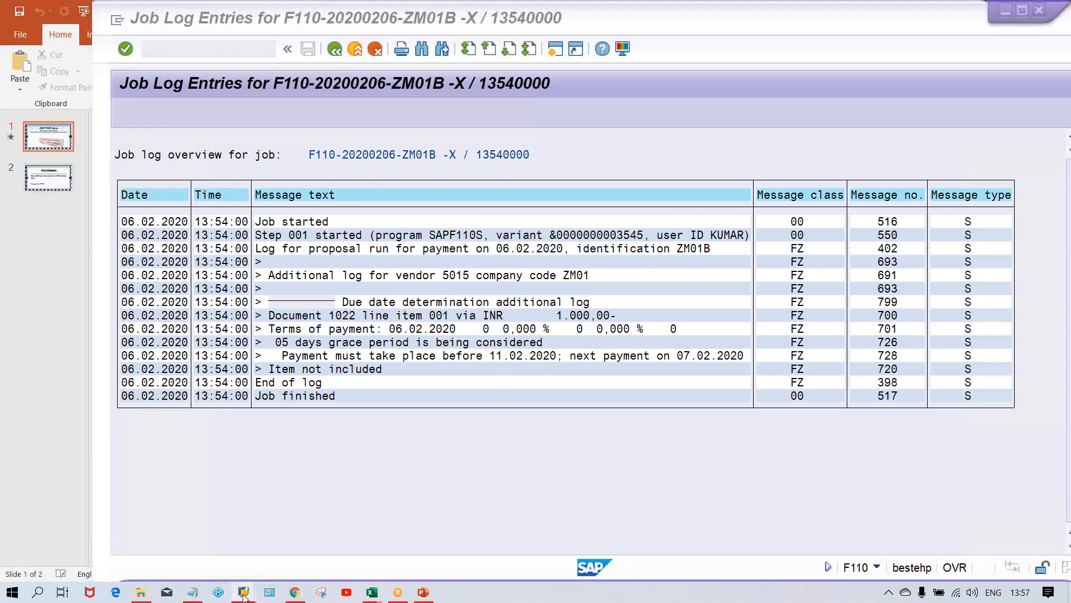
left_click(550, 54)
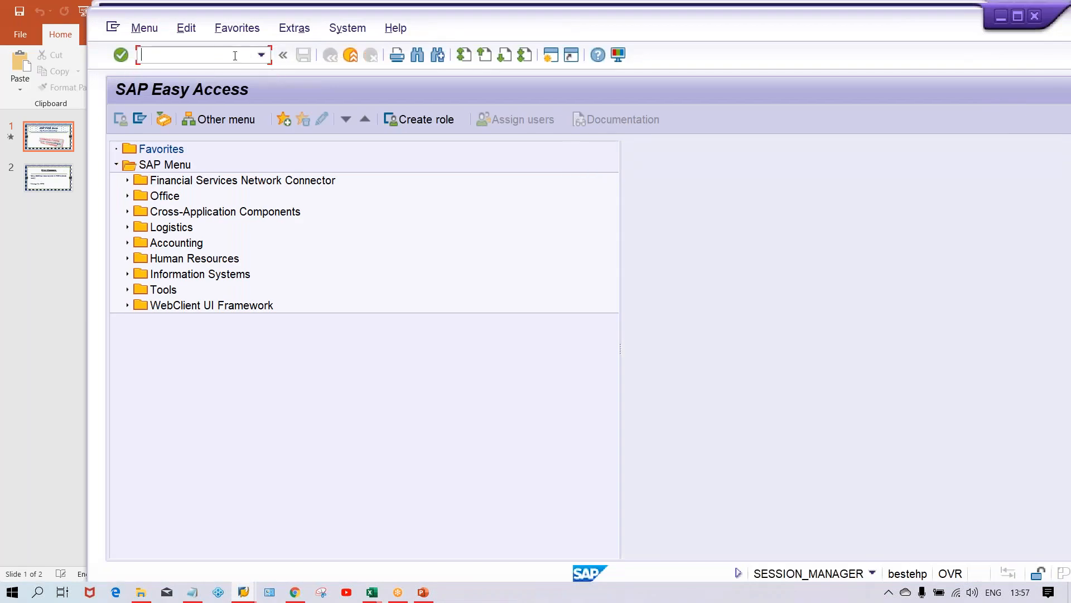
type("FBL1N")
key("Return")
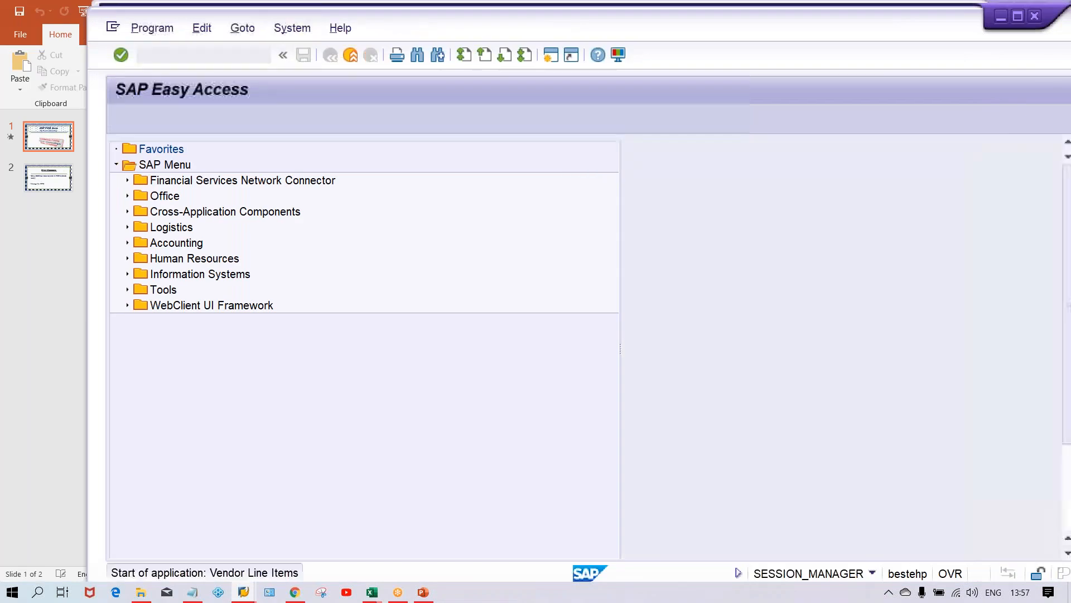
Display open items for vendor 5015 in company code ZM01.
left_click(352, 181)
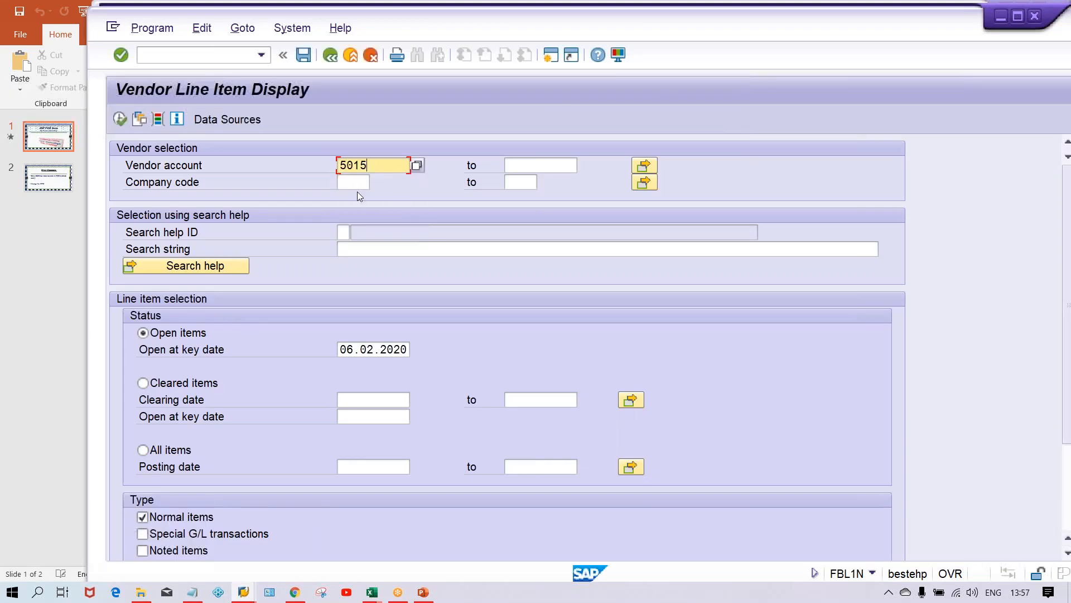
left_click(357, 182)
left_click(358, 198)
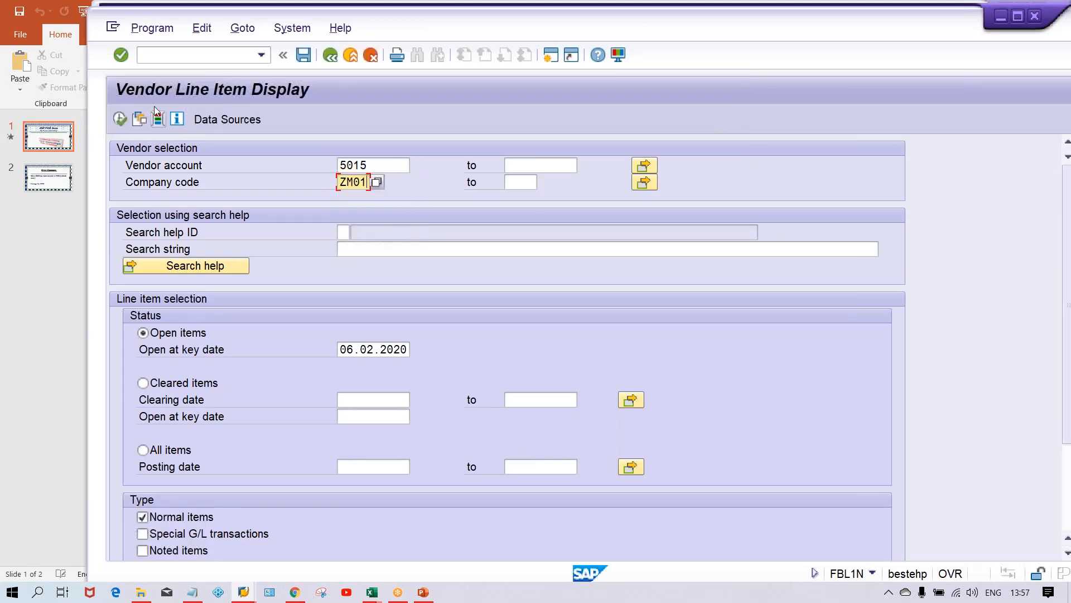
left_click(120, 119)
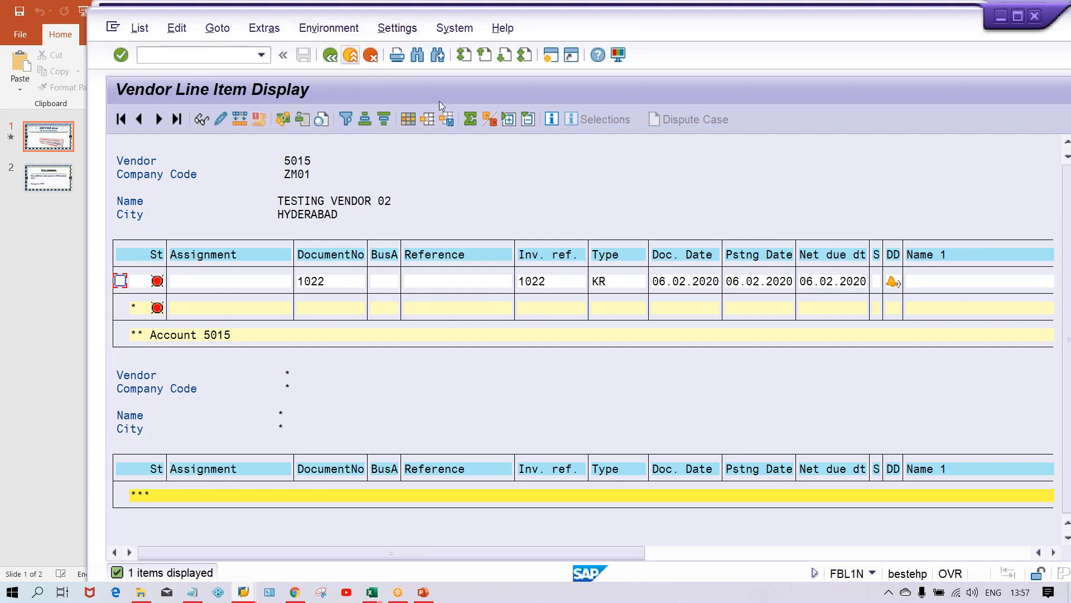
Open another session, start FBZP and open the all company codes settings.
left_click(550, 58)
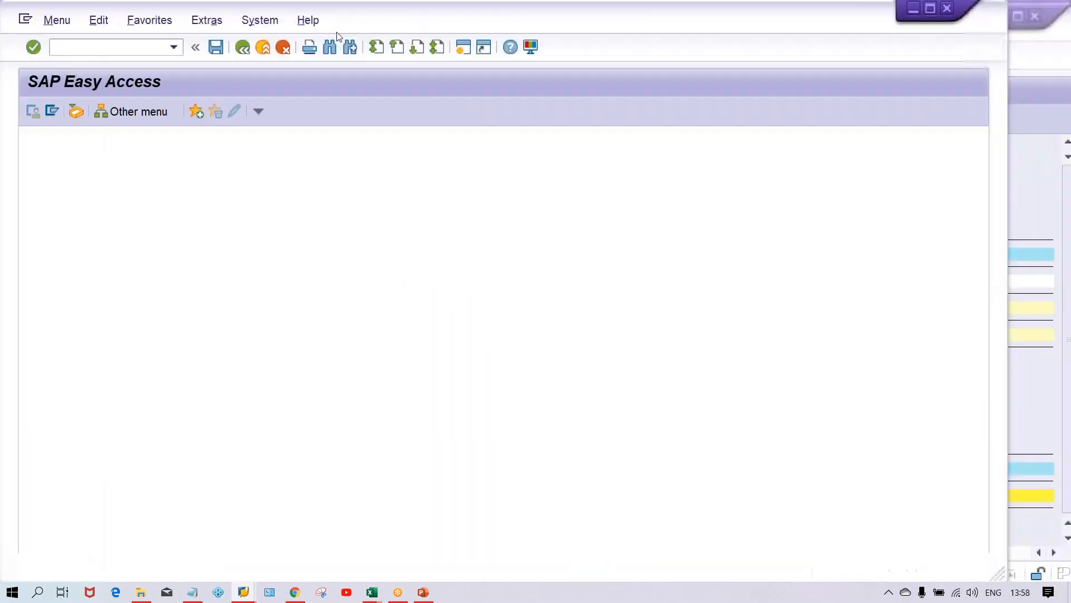
left_click_drag(341, 19, 434, 24)
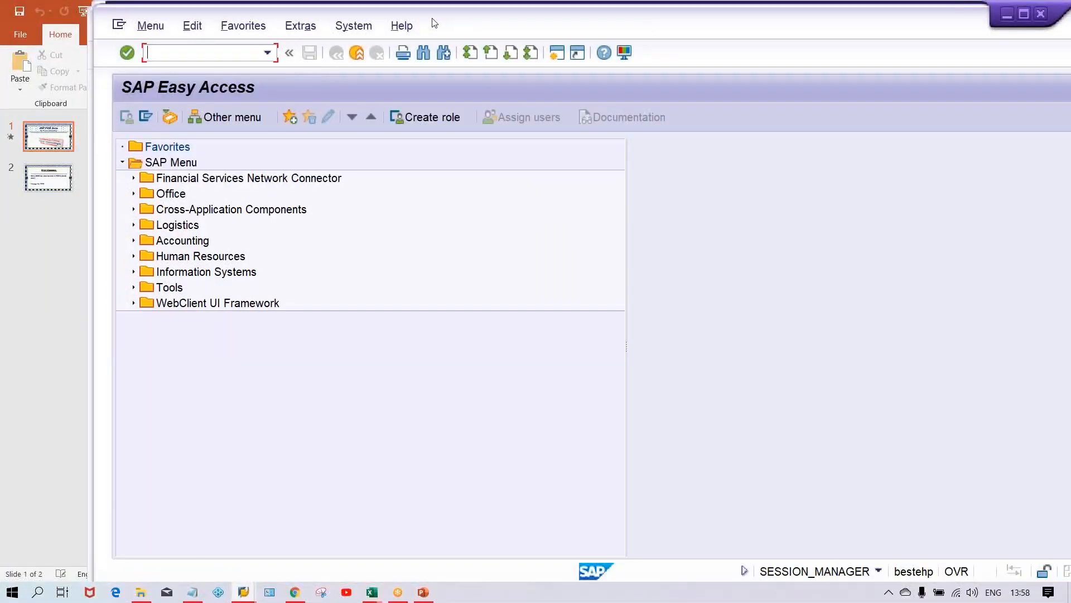
type("FBZP")
key("Return")
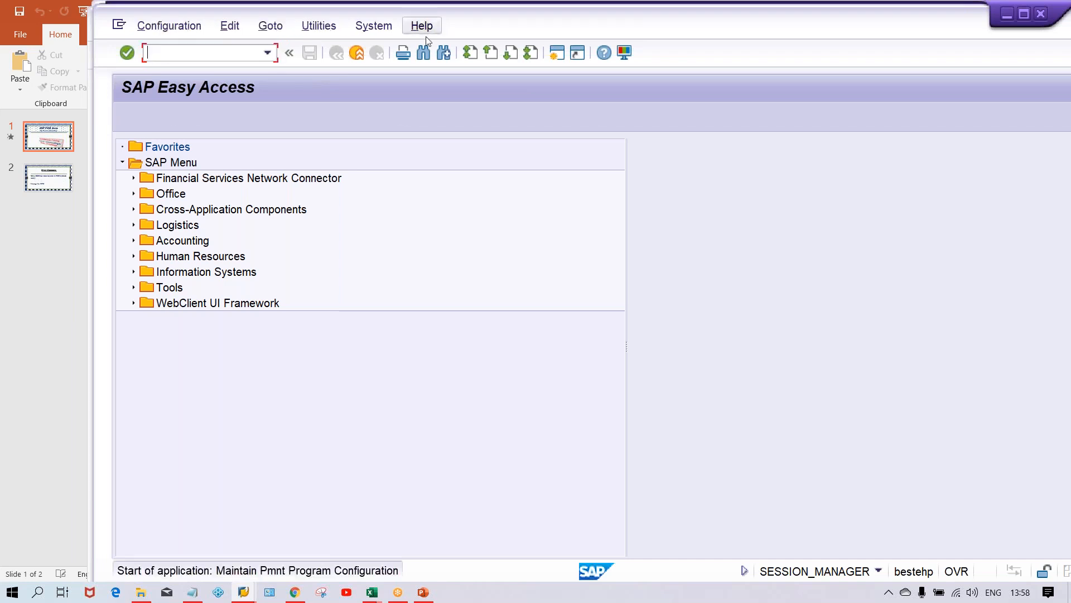
left_click(236, 149)
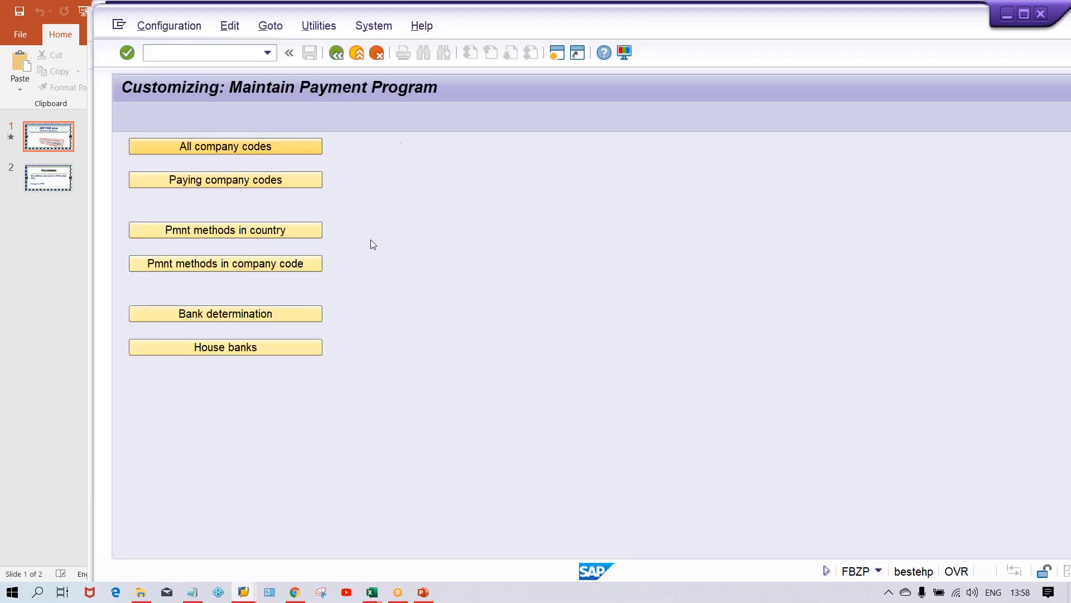
left_click(229, 427)
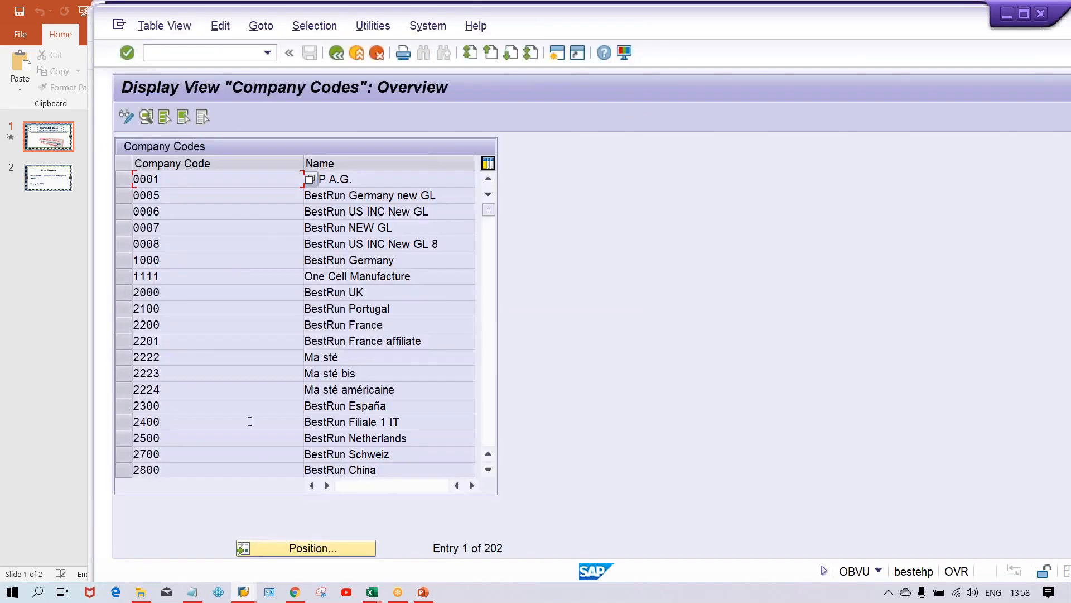
Position the list on company code ZM01 and open its details to check the tolerance days for payables.
left_click(290, 548)
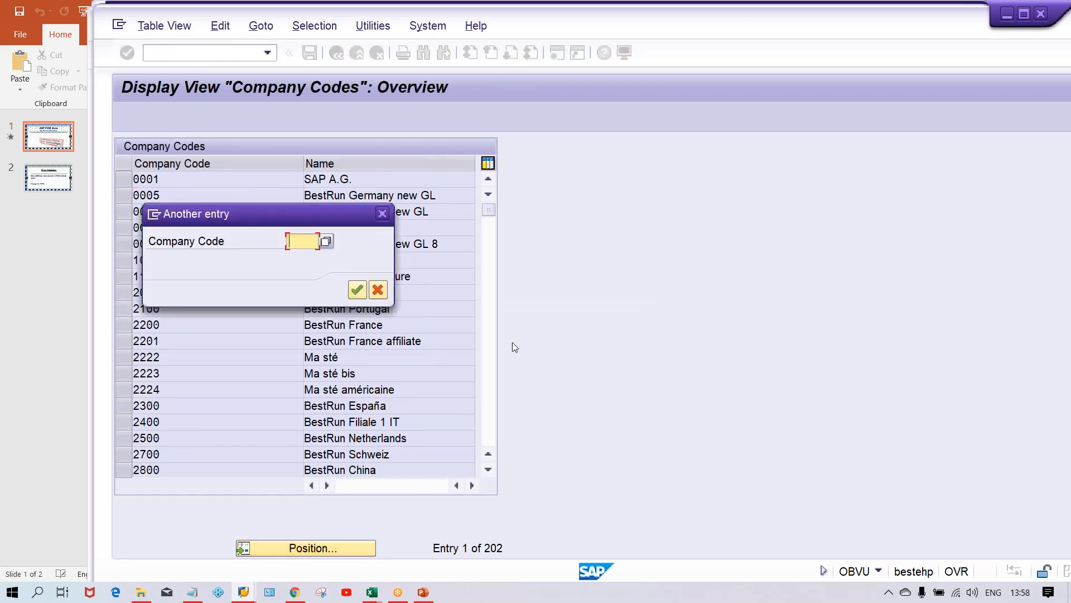
type("Z")
key("Down")
key("Return")
key("Return")
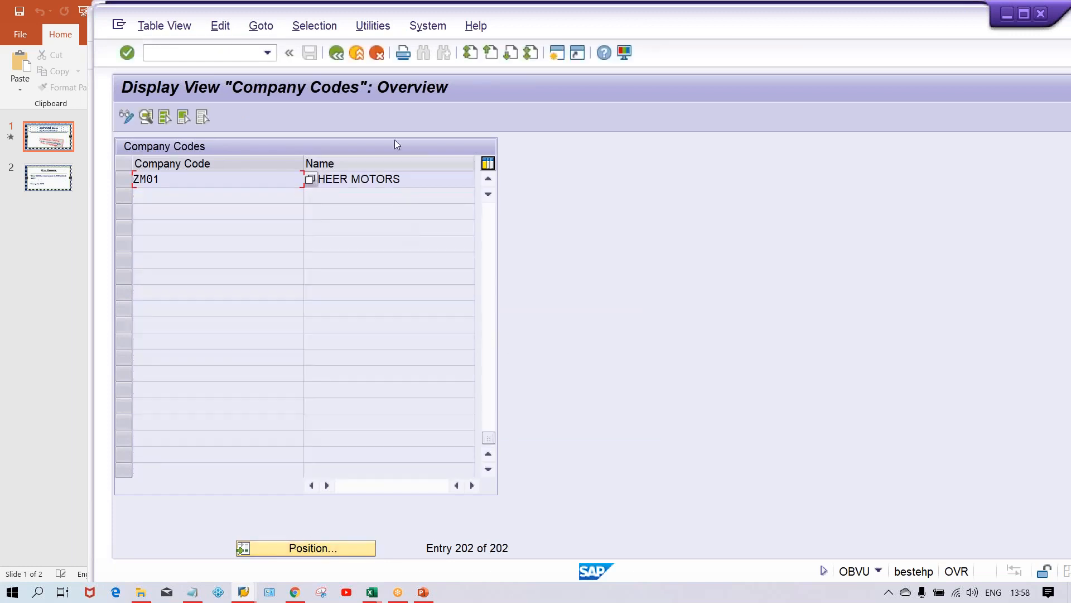
double_click(375, 180)
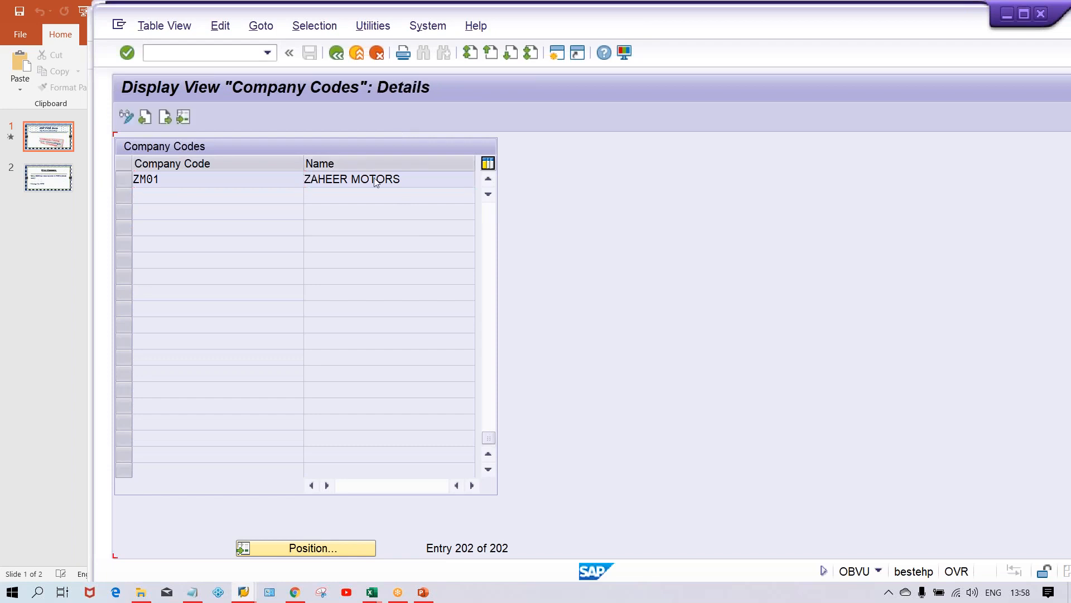
left_click_drag(392, 296, 362, 296)
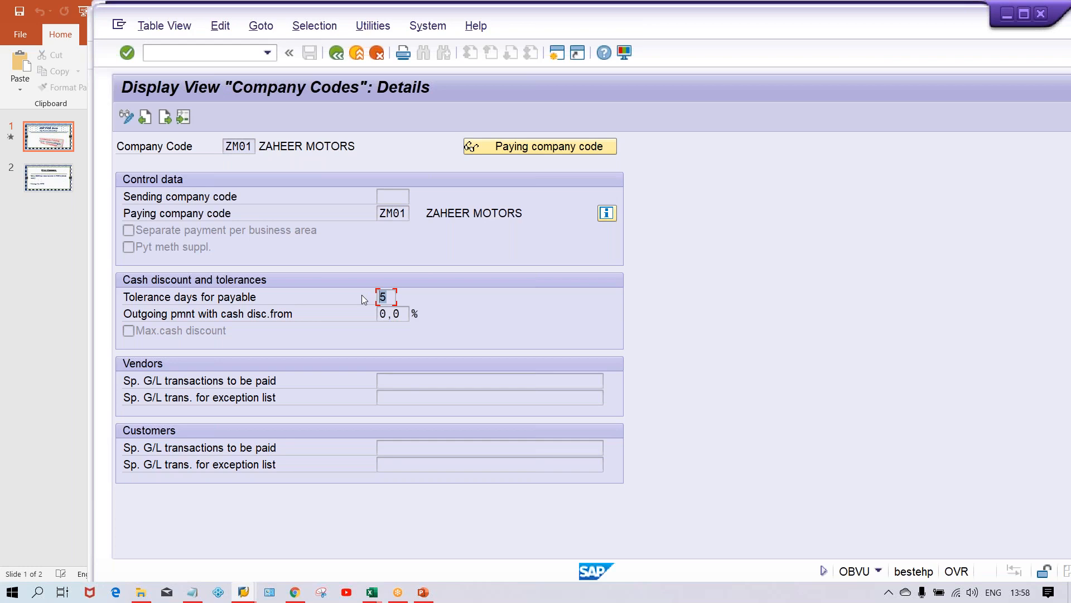
Check the net due date of document 1022 in the vendor line item list.
key("alt+Tab")
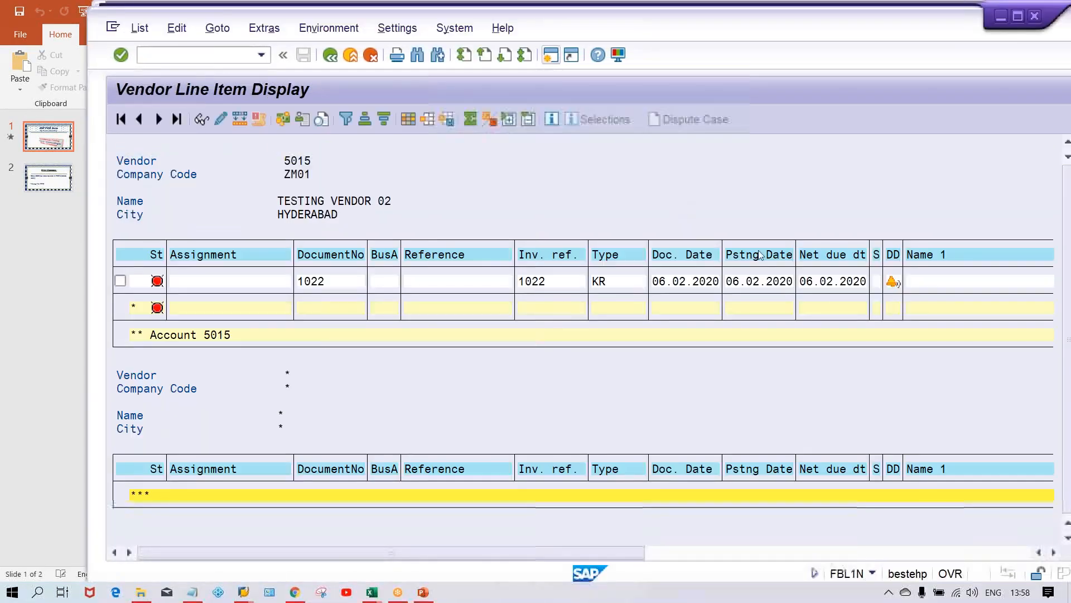
left_click(815, 282)
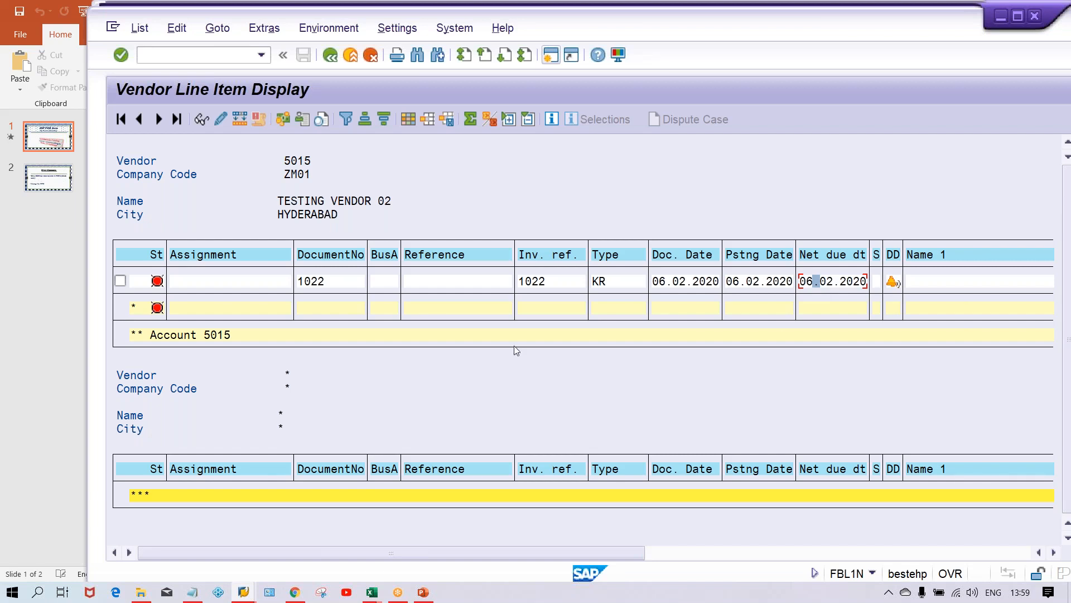
key("alt+Tab")
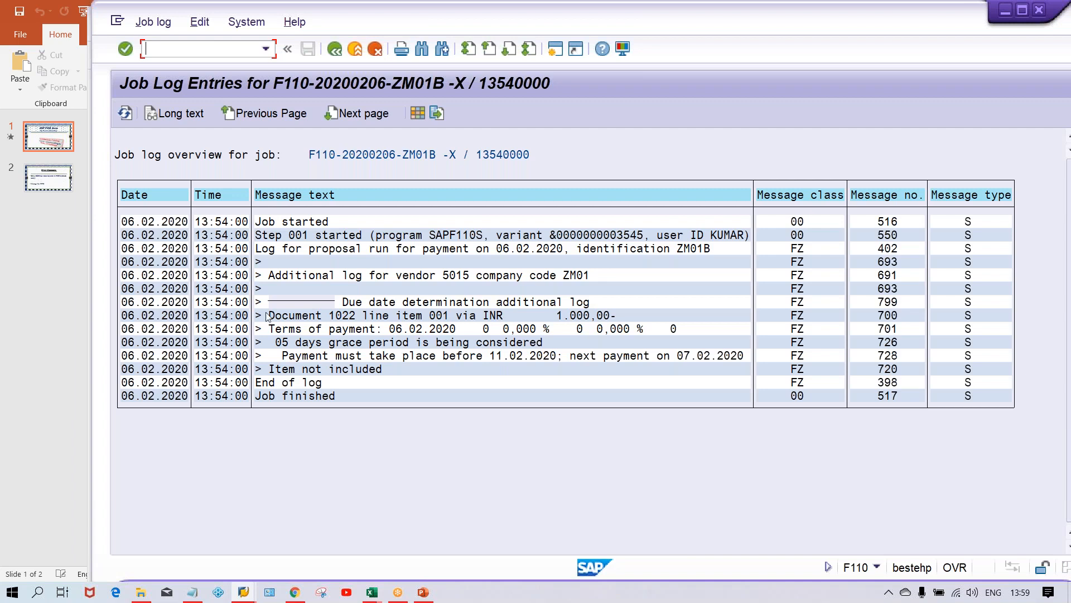
Reopen the proposal log, then inspect the next payment date in the run's parameters.
left_click(334, 54)
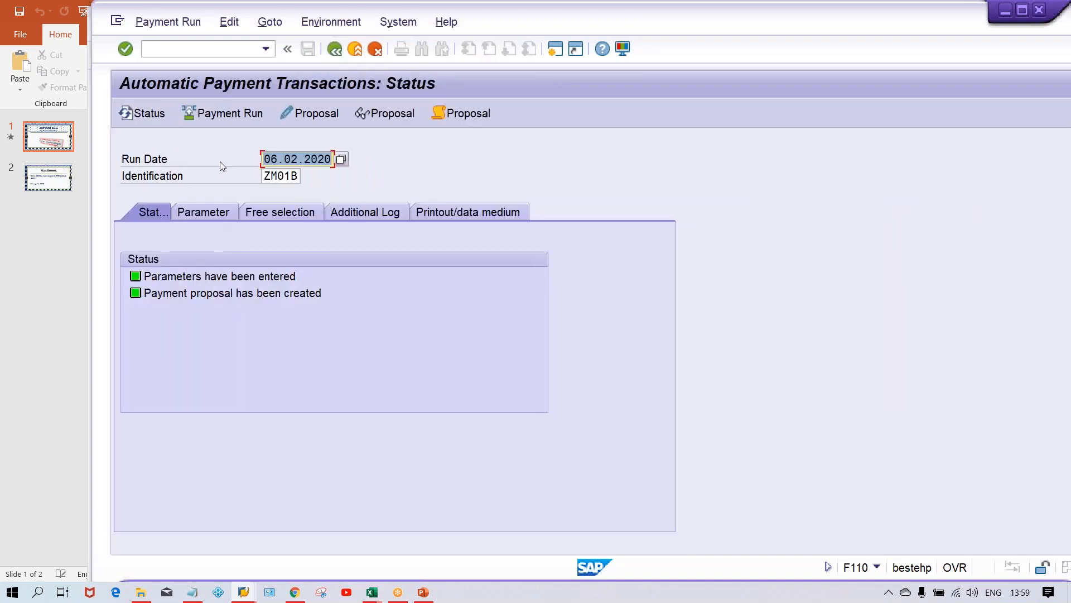
left_click(468, 114)
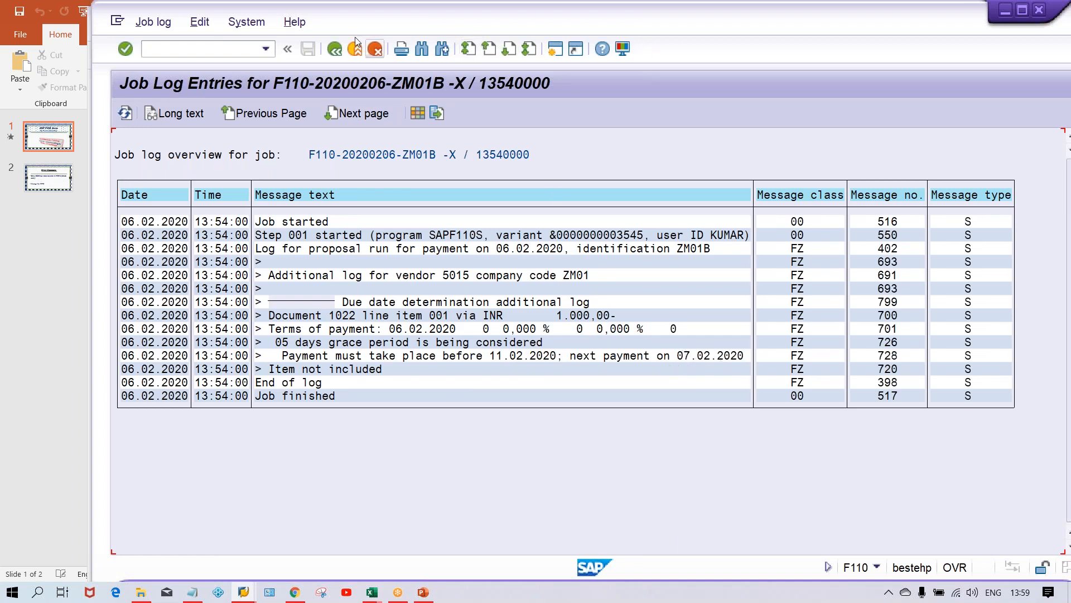
left_click(334, 48)
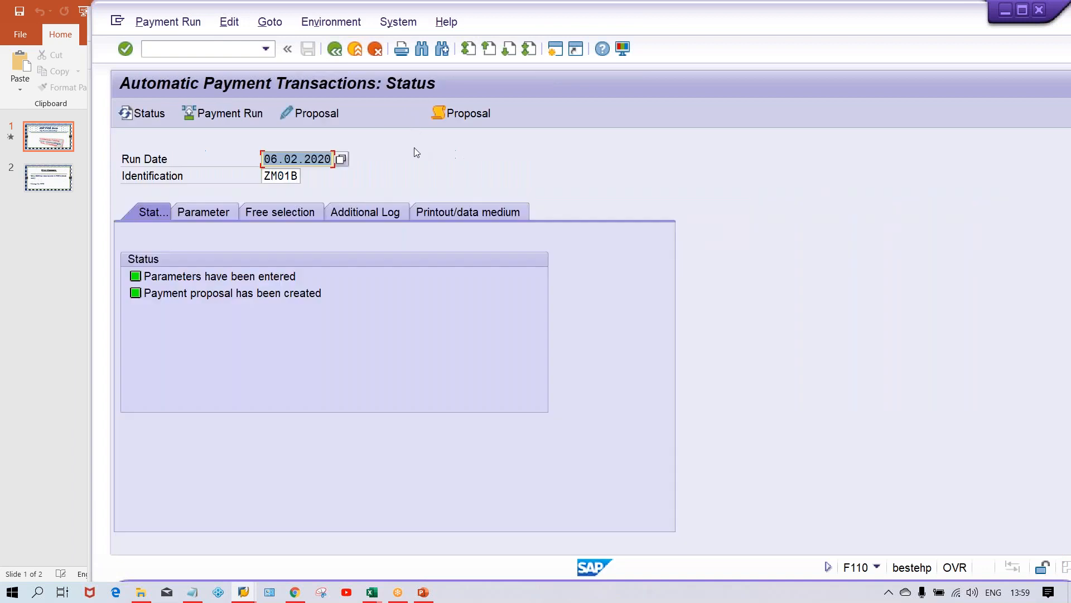
left_click(230, 217)
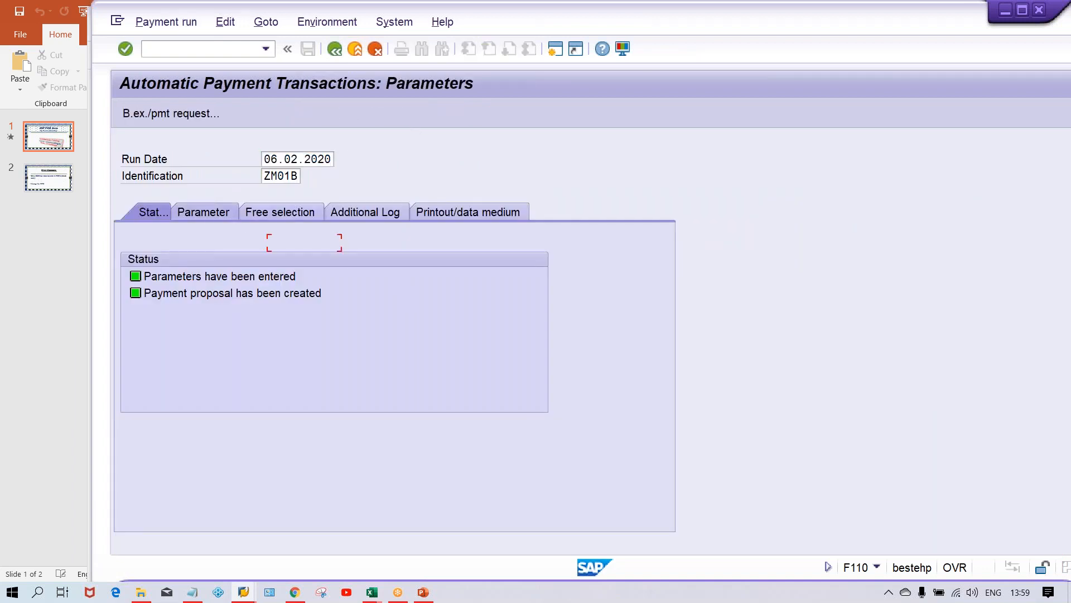
left_click_drag(600, 311, 512, 302)
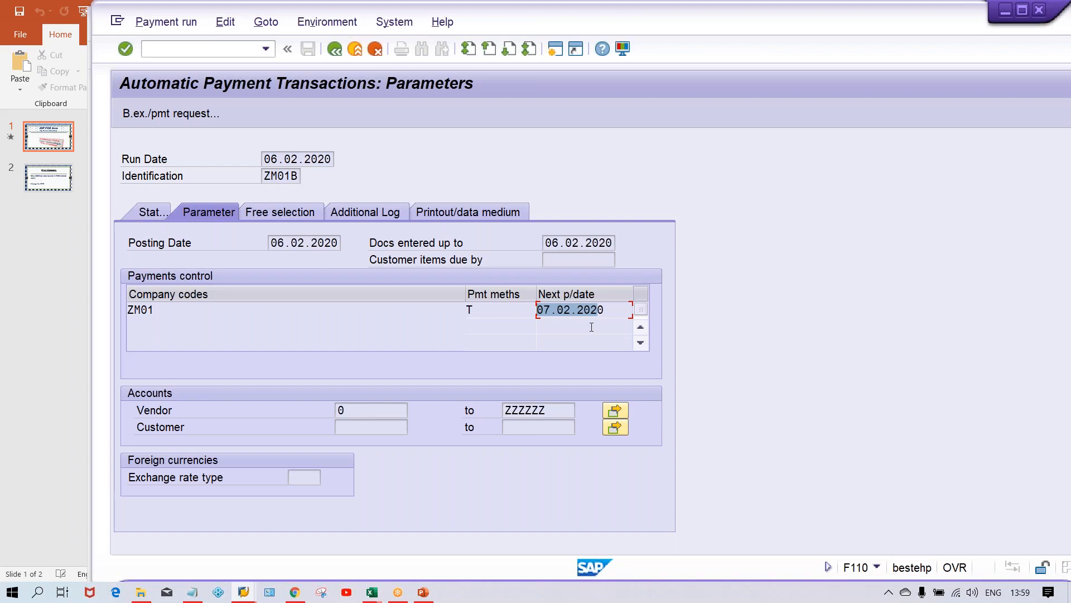
left_click(149, 210)
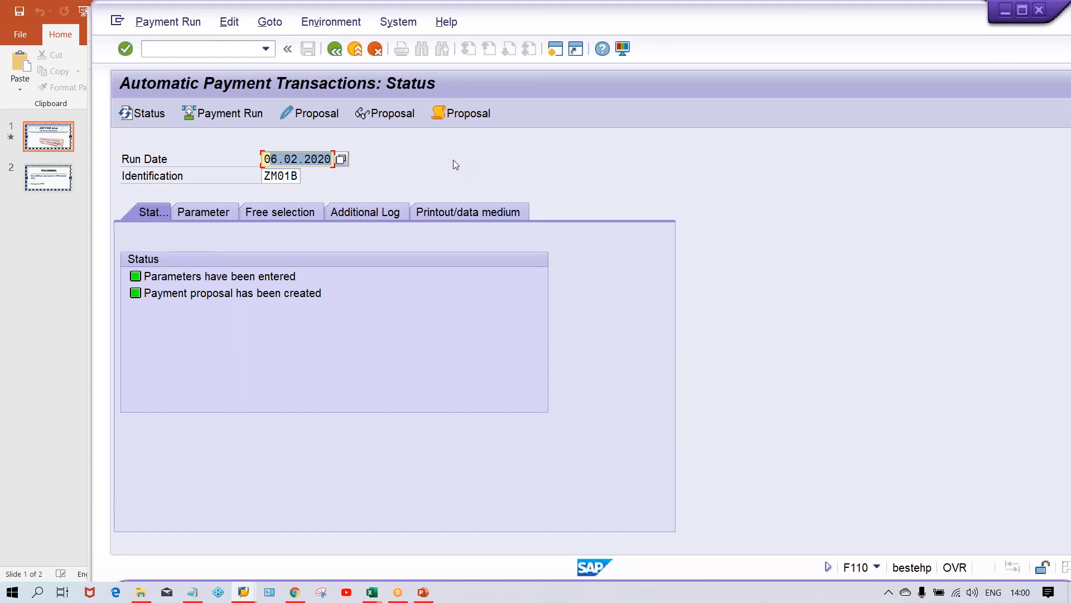
type("0")
key("BackSpace")
type("12.02.2020")
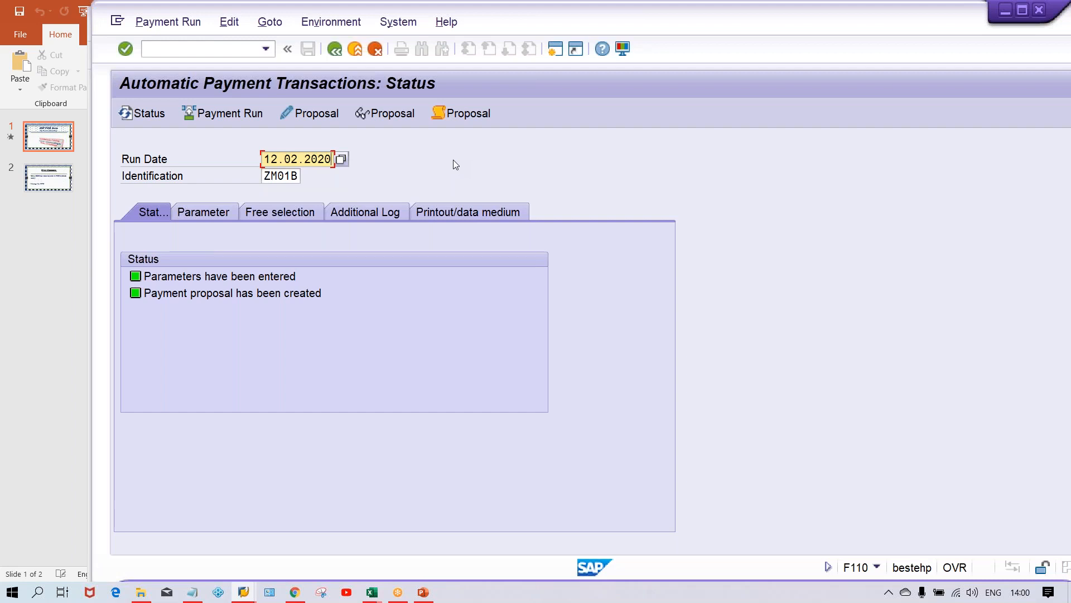
key("ctrl+a")
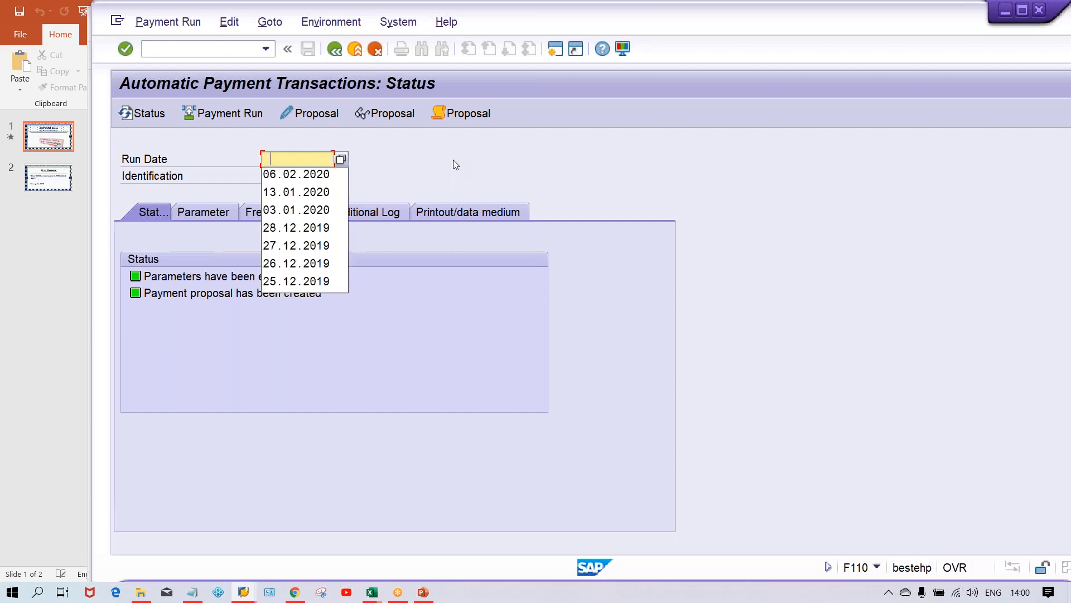
key("Down")
key("Return")
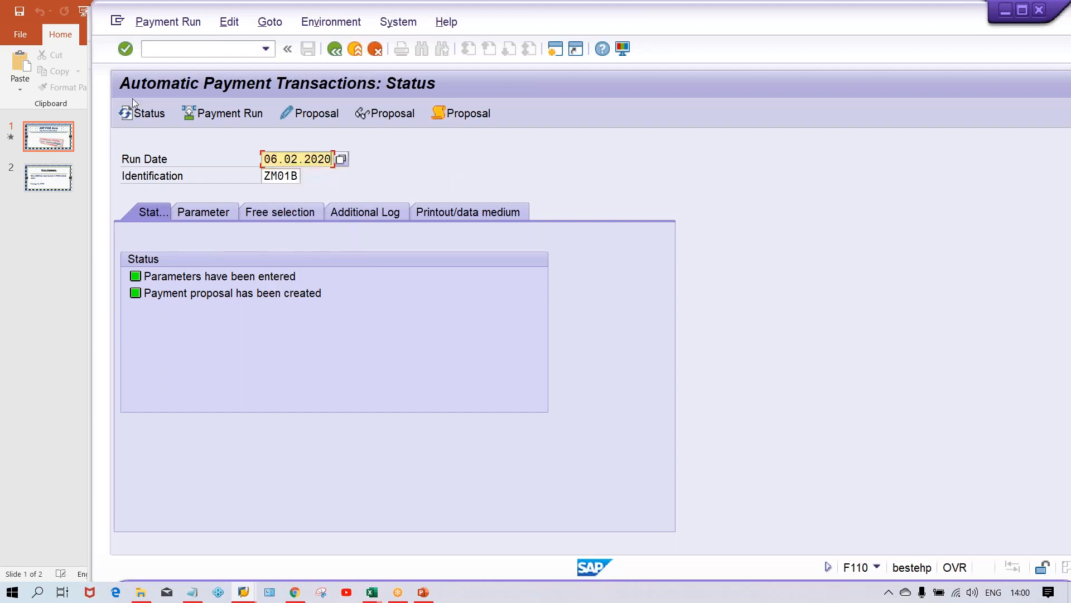
Delete the existing payment proposal for run 06.02.2020 ZM01B.
left_click(229, 22)
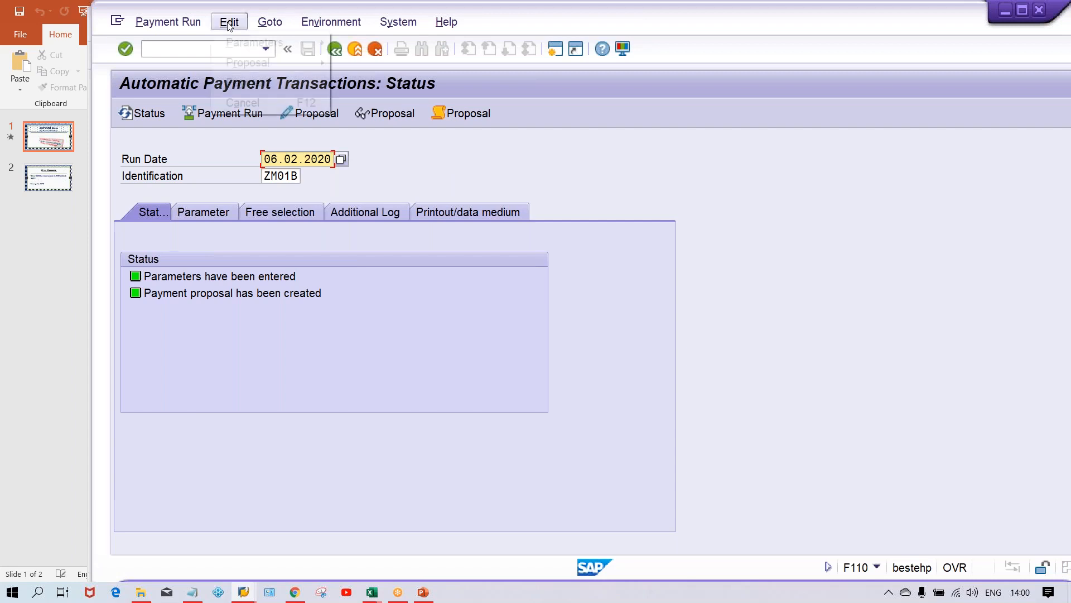
mouse_move(320, 63)
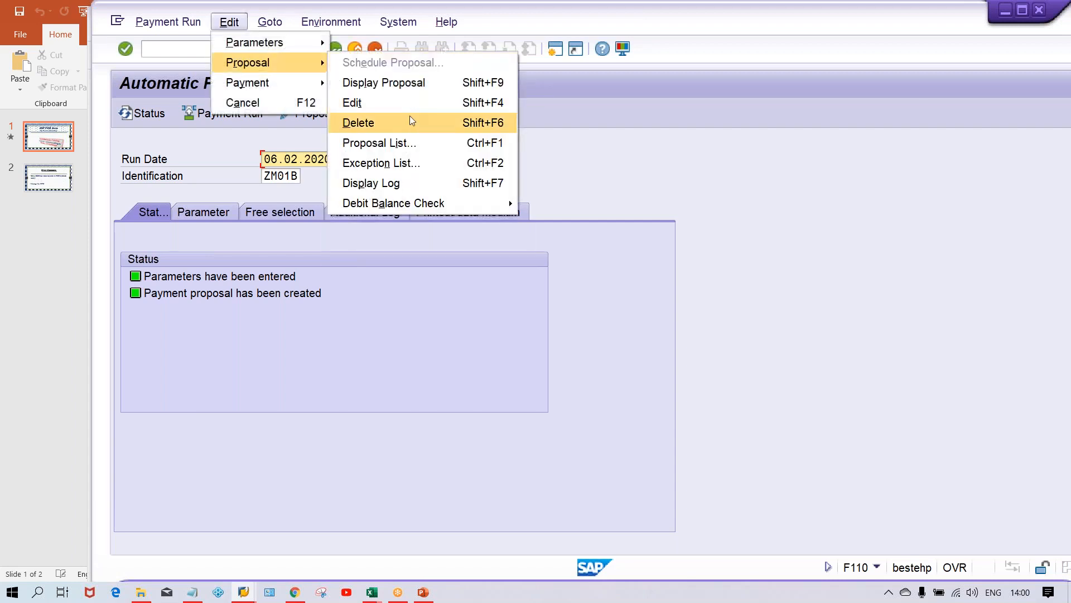
left_click(409, 116)
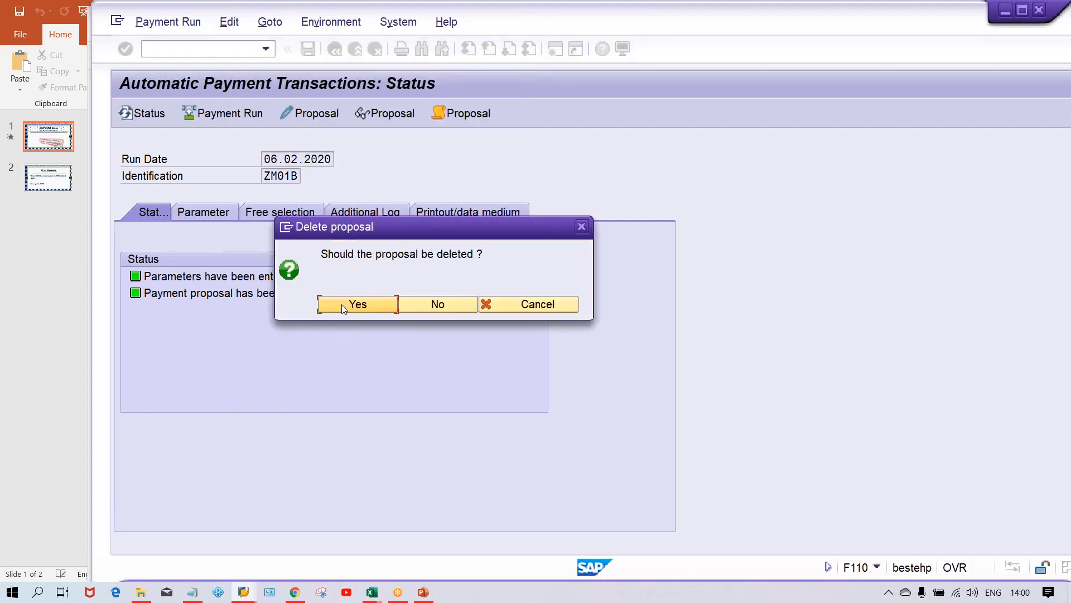
left_click(342, 304)
Set the next payment date for company code ZM01 to 12.02.2020 in the run's parameters and save them.
left_click(220, 209)
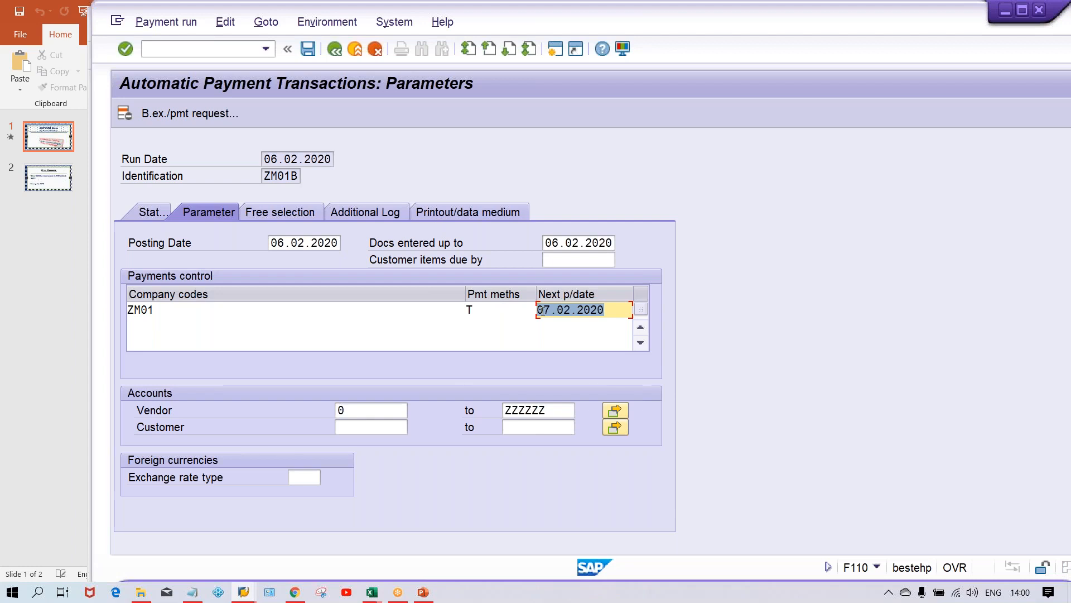
type("12.02.2020")
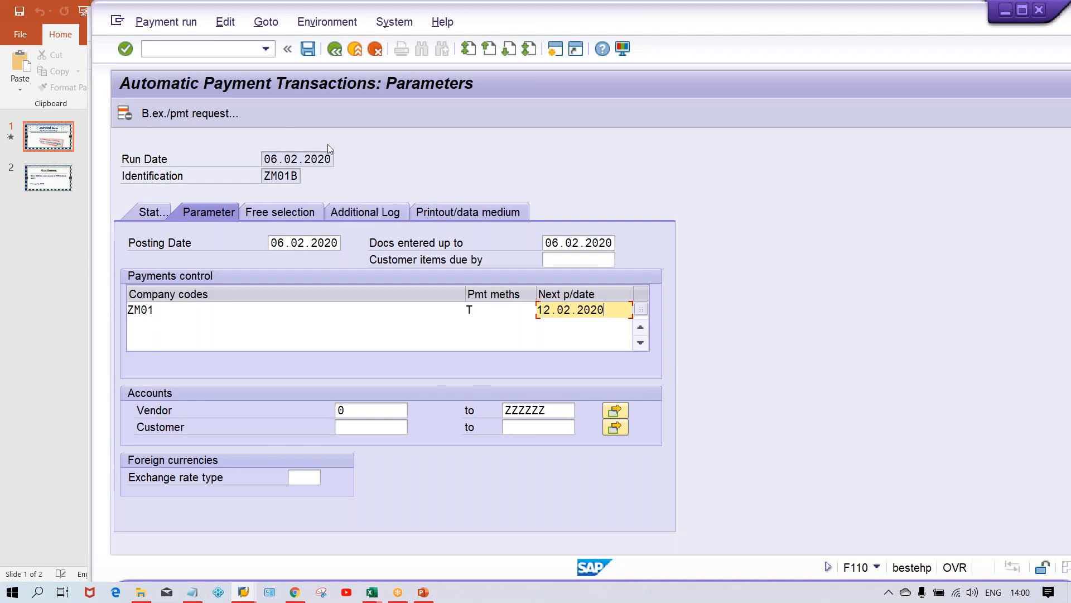
key("ctrl+s")
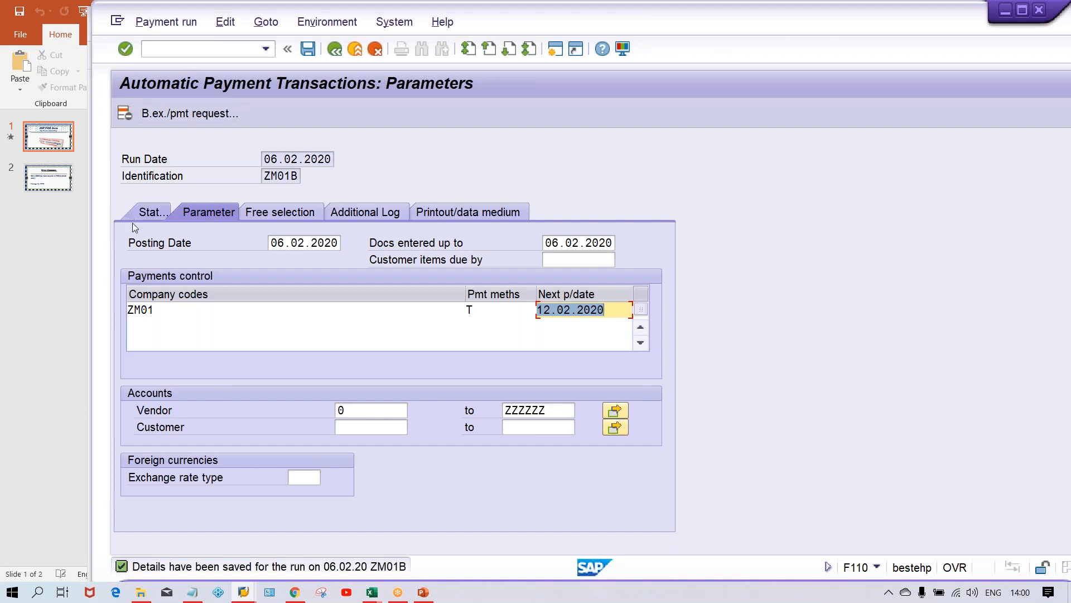
Schedule a new payment proposal for the run to start immediately.
left_click(149, 209)
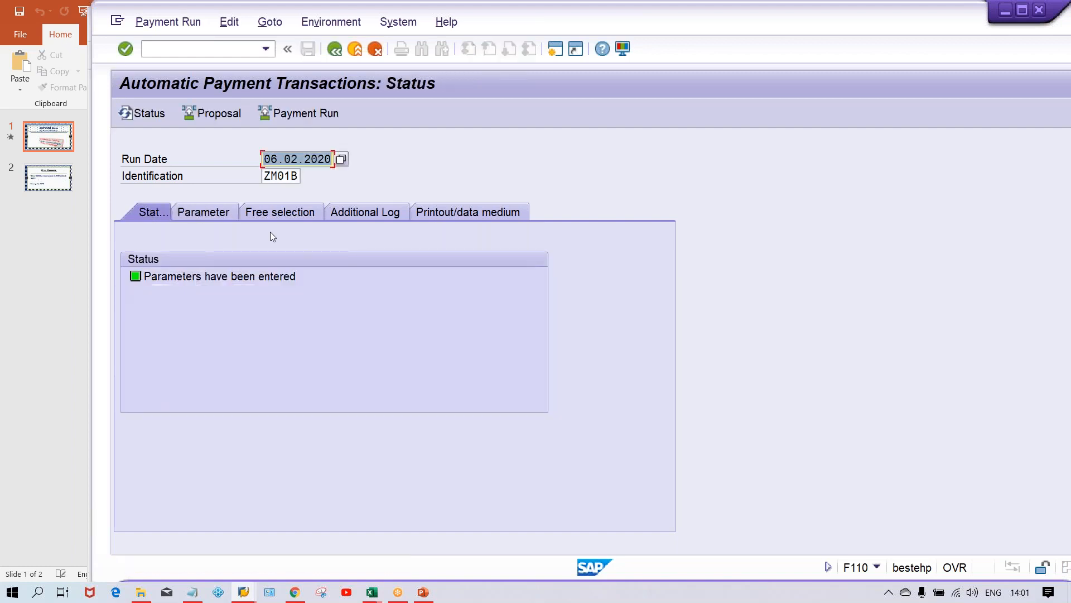
left_click(217, 113)
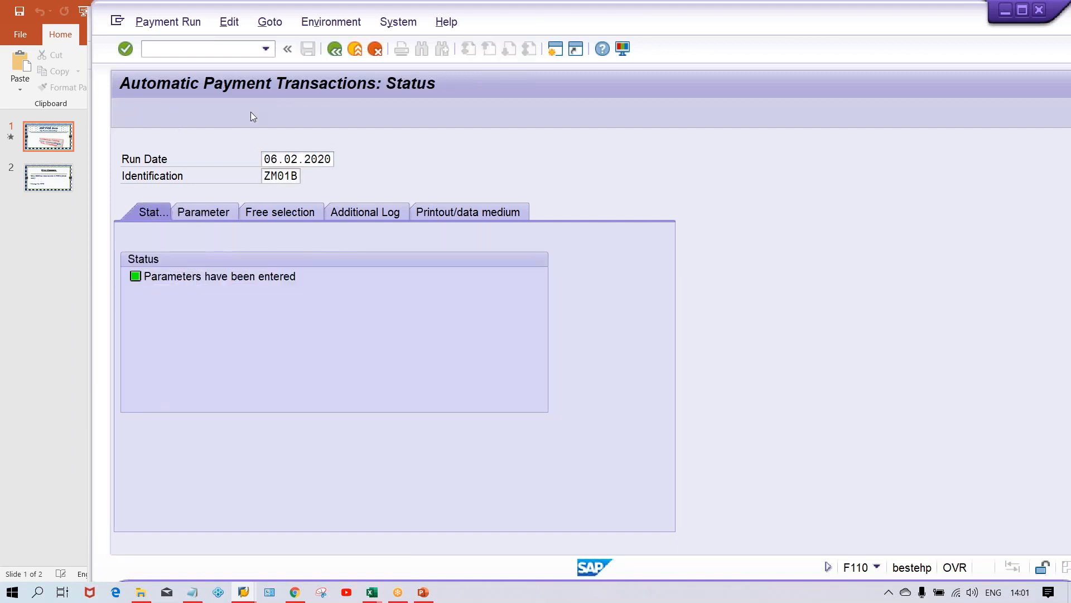
key("Return")
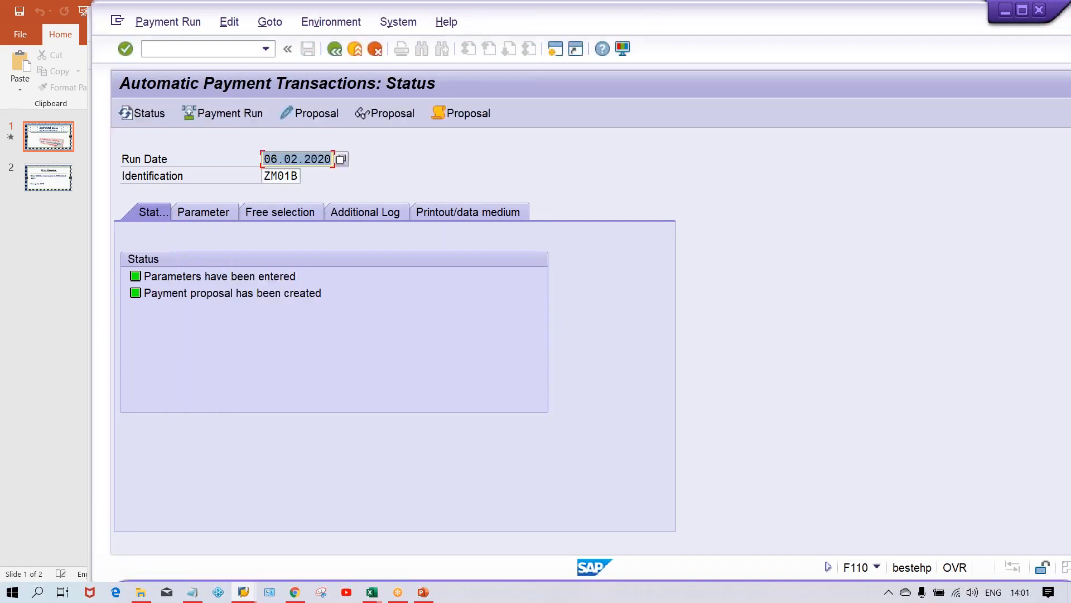
Display the new payment proposal and select vendor 5015's payment line.
left_click(389, 112)
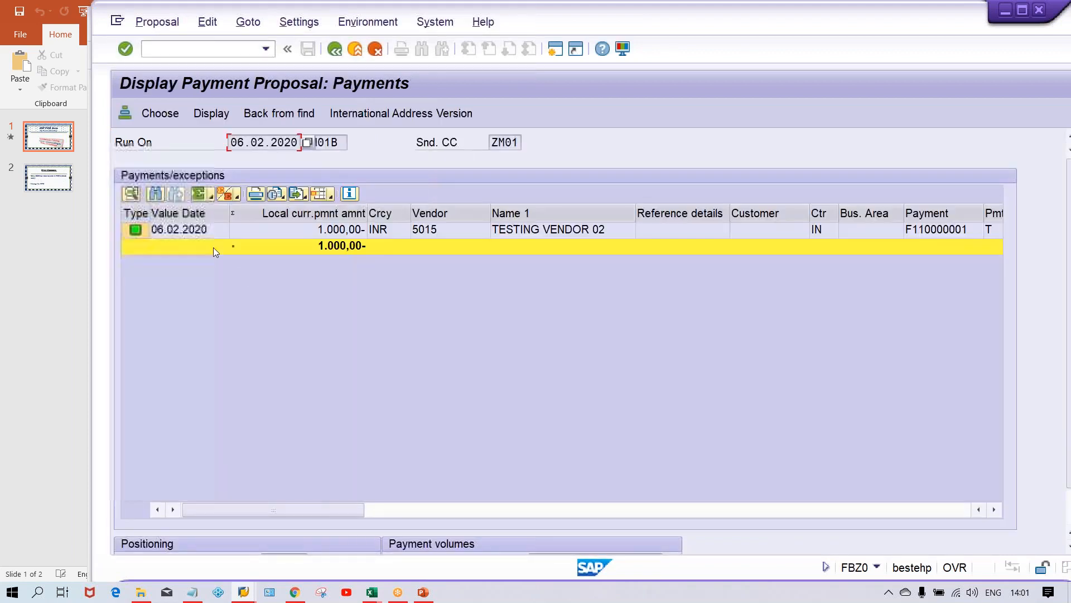
left_click(350, 232)
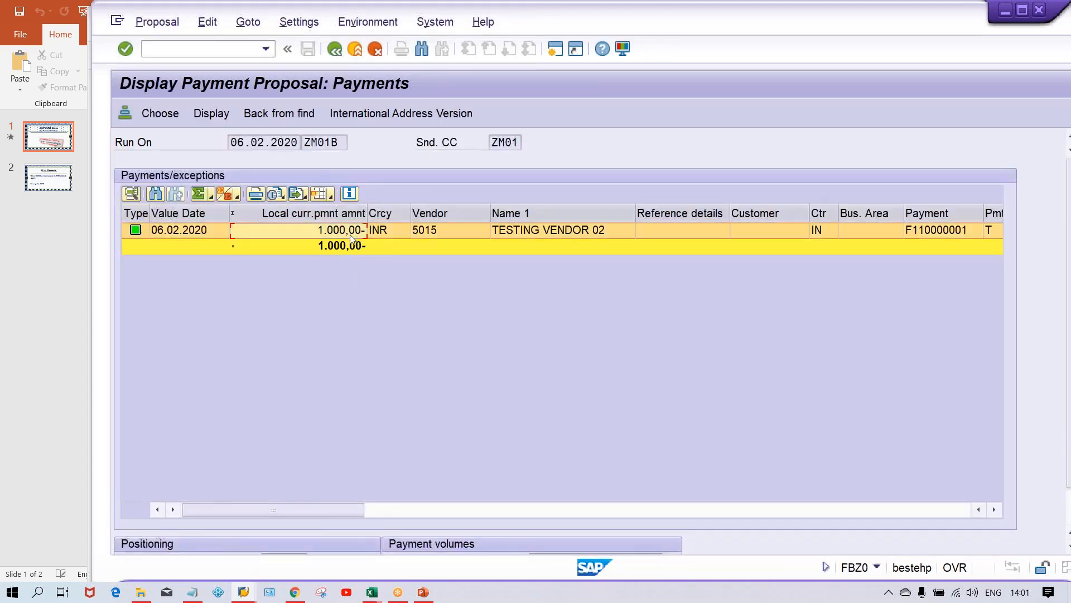
left_click(334, 50)
Open the proposal log and read through the due date, payment method and posting entries for document 1022.
left_click(463, 110)
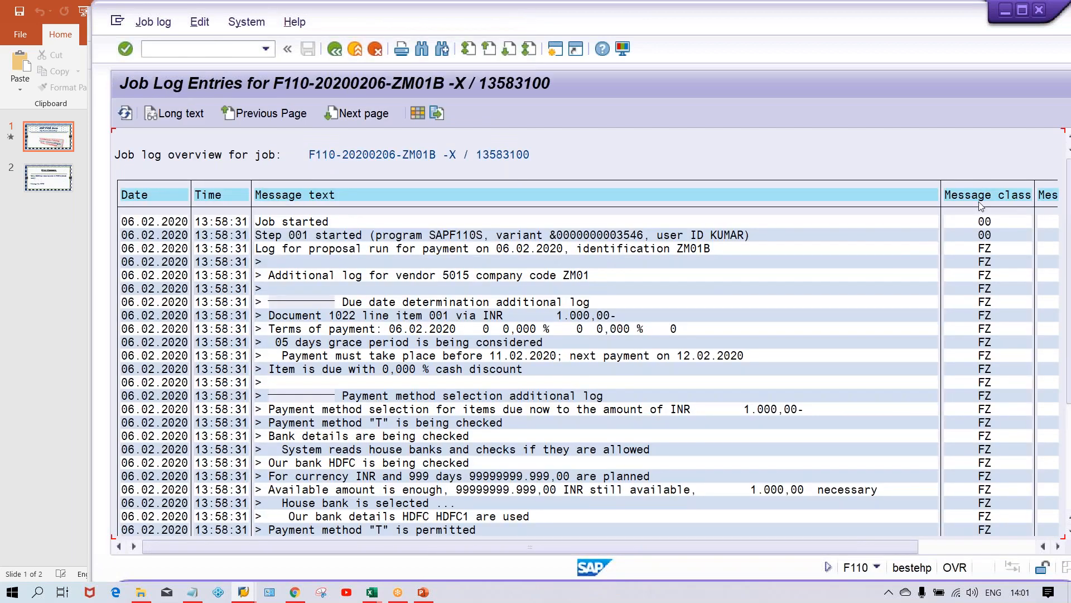
scroll(948, 346, "down", 1)
scroll(947, 346, "down", 3)
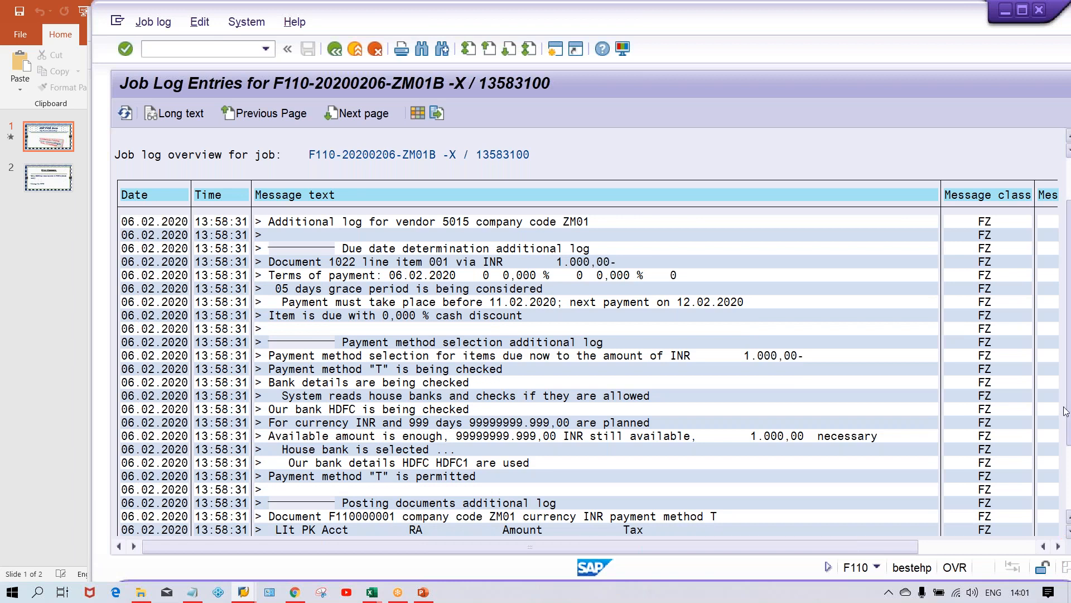
scroll(988, 451, "down", 1)
scroll(575, 432, "down", 3)
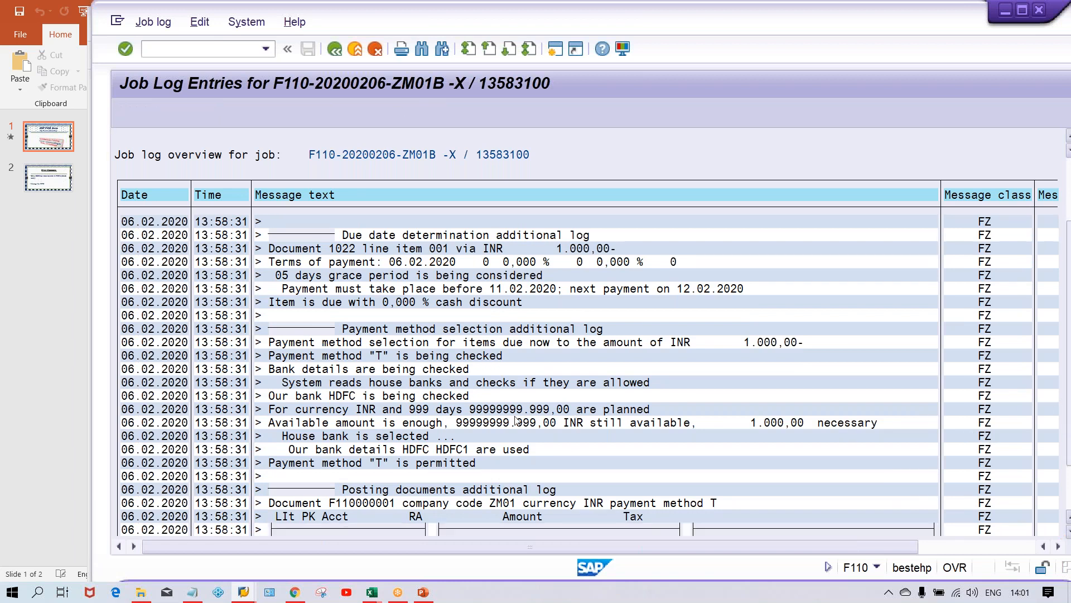
scroll(423, 419, "down", 1)
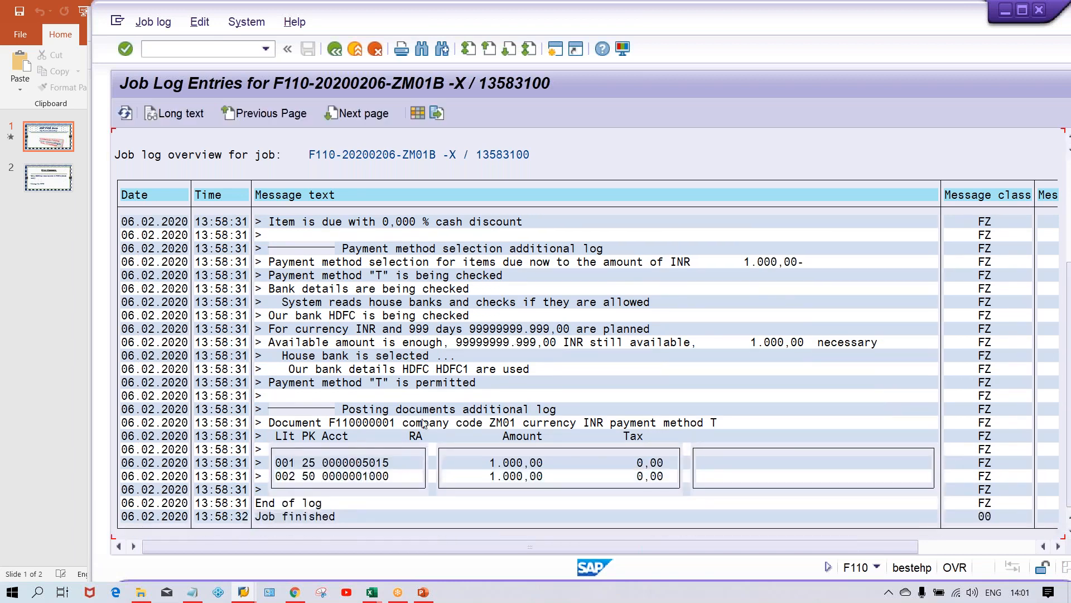
left_click(485, 463)
left_click(482, 458)
left_click(334, 48)
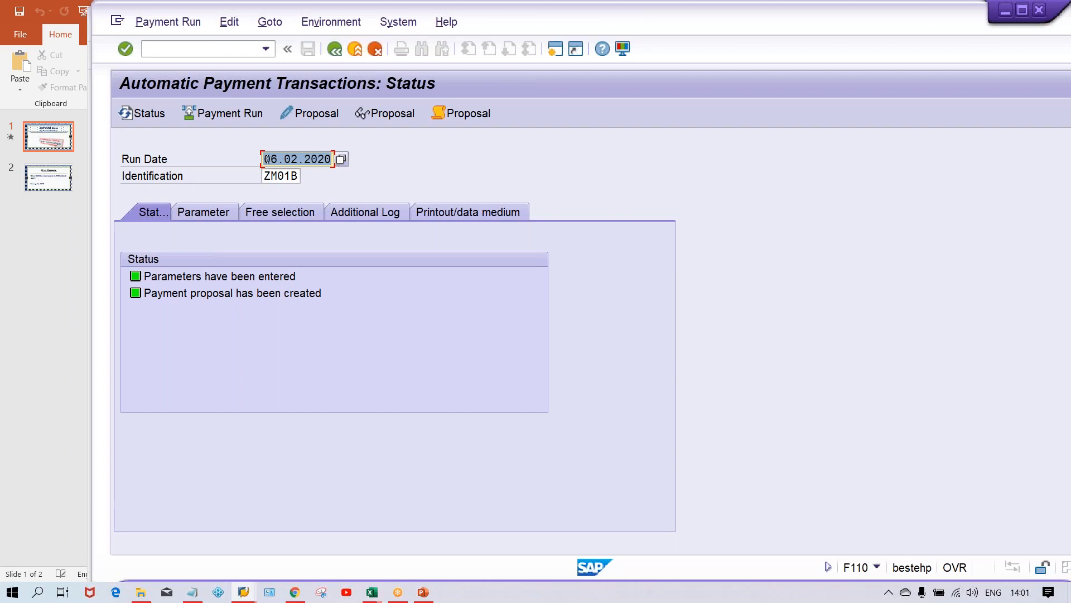
Review the next payment date in the run's parameters and return to the status overview.
left_click(233, 213)
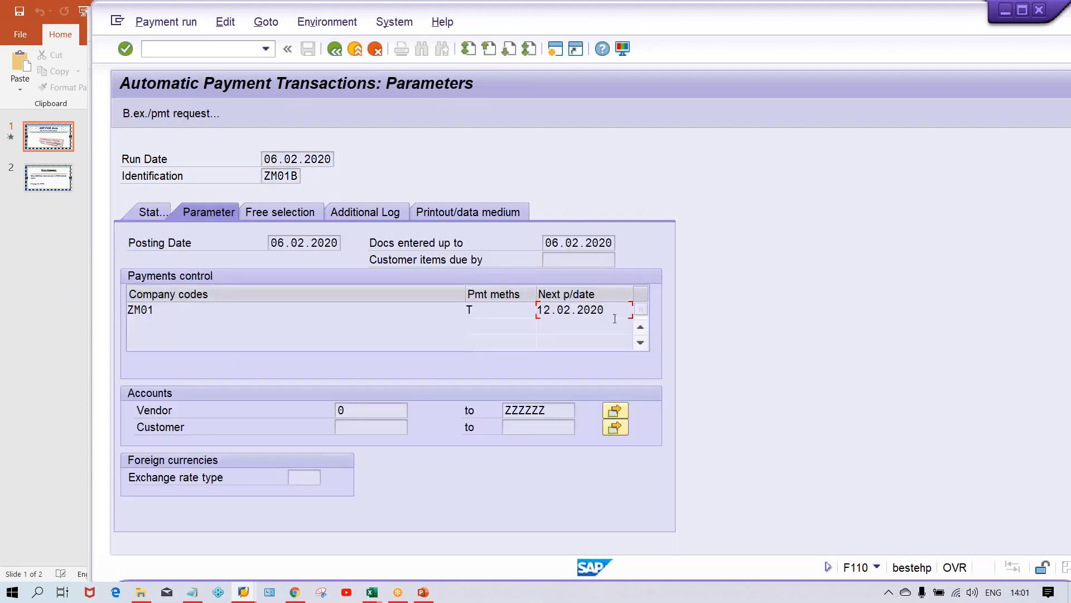
double_click(581, 310)
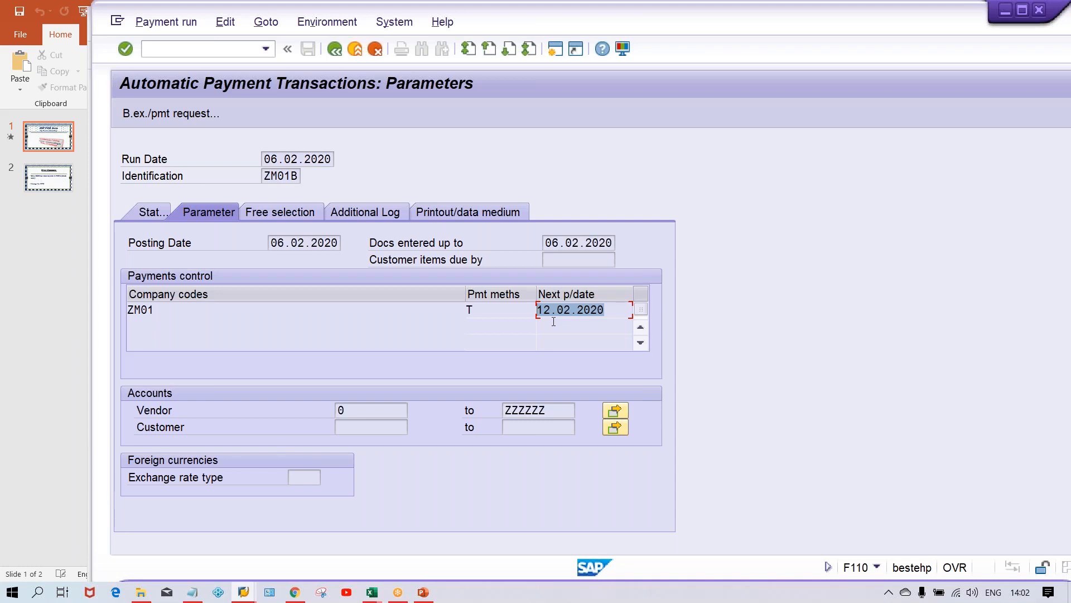
double_click(264, 159)
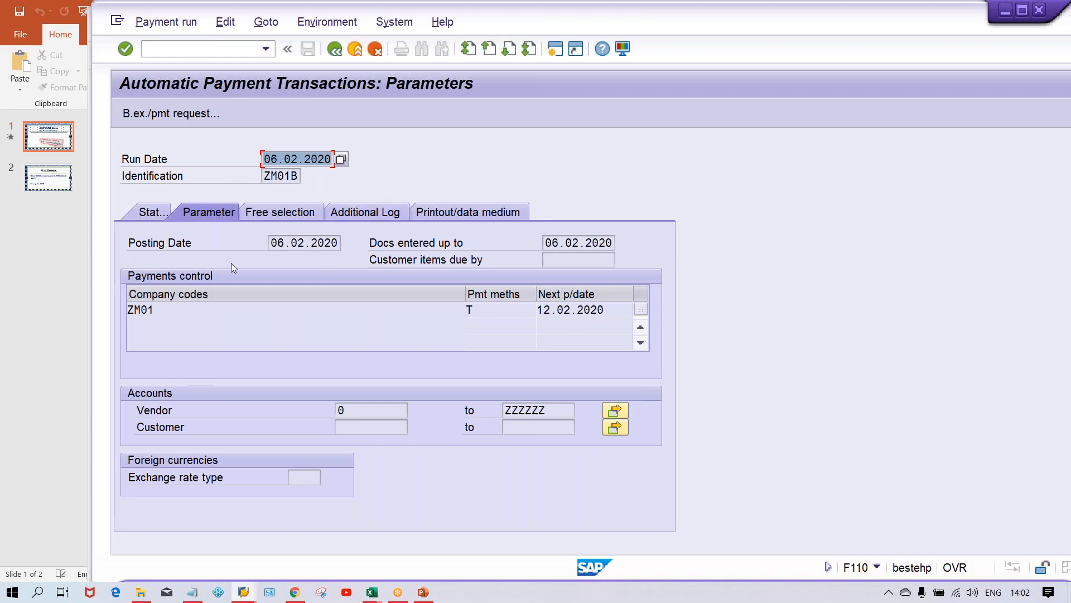
left_click(148, 211)
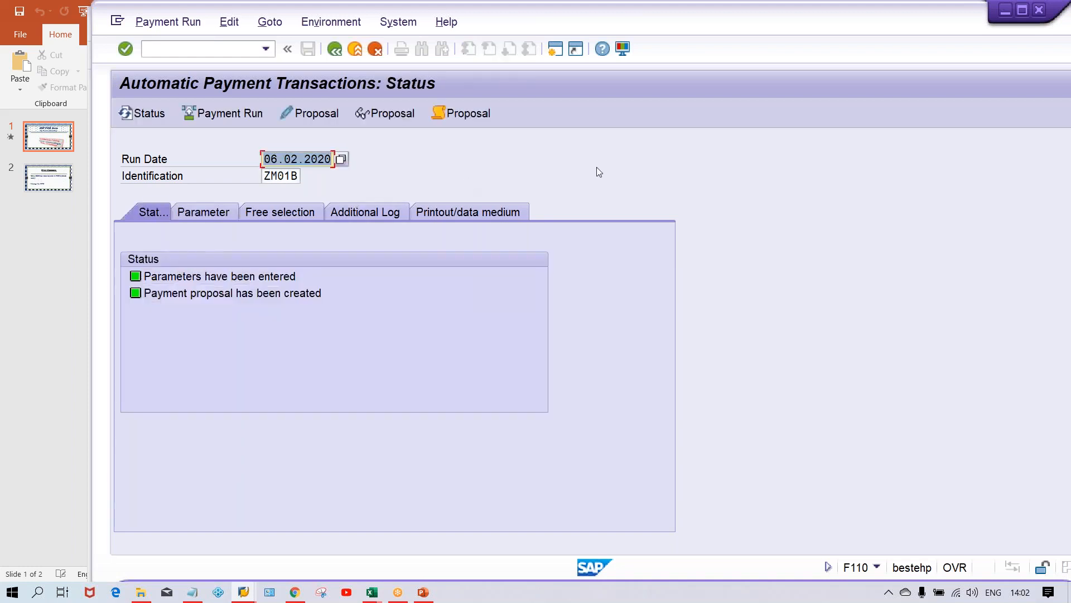